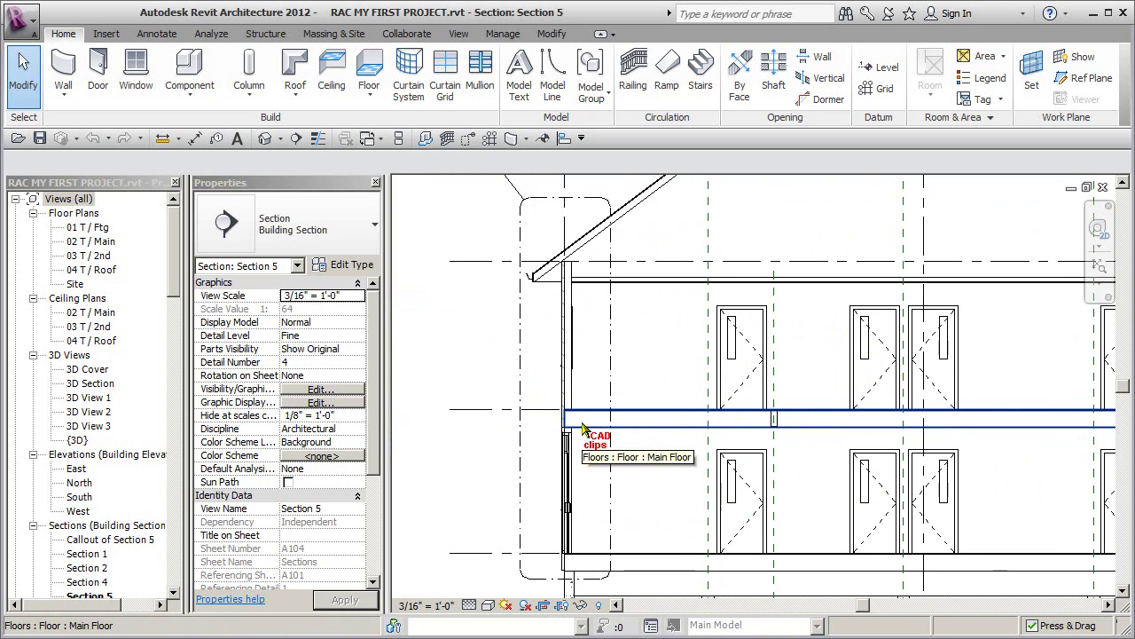
Open the wall callout view marked 5/A104 from the building section
{"action": "scroll", "coordinate": [583, 429], "scroll_direction": "up", "scroll_amount": 1}
{"action": "key", "text": "Escape"}
{"action": "middle_click_drag", "start_coordinate": [591, 436], "coordinate": [588, 464]}
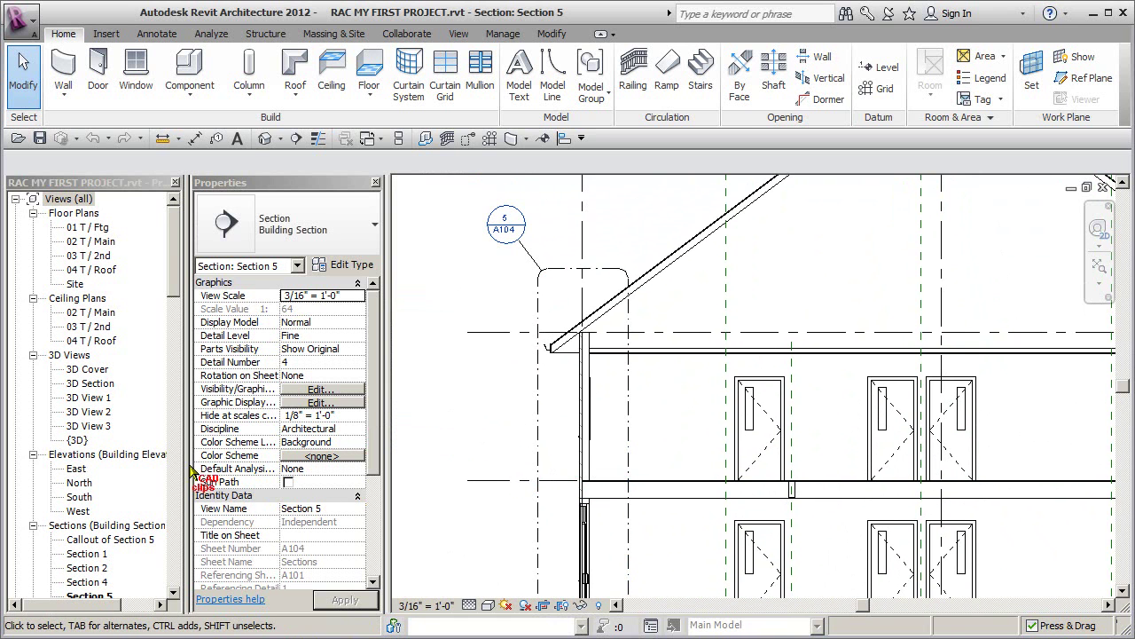
{"action": "left_click_drag", "start_coordinate": [175, 290], "coordinate": [176, 312]}
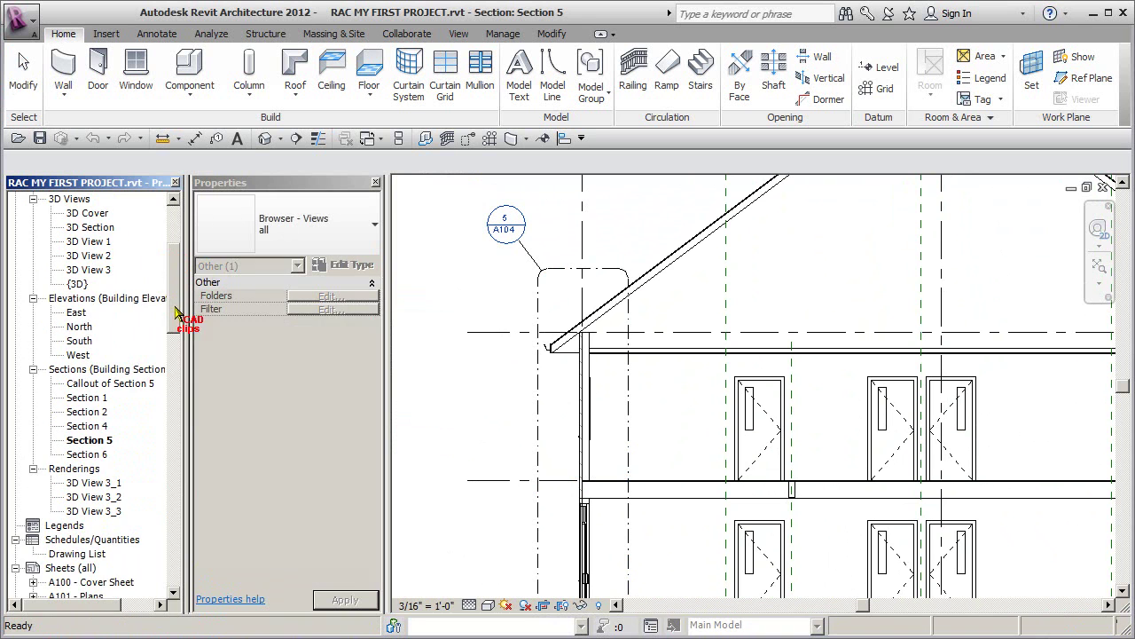
{"action": "scroll", "coordinate": [514, 242], "scroll_direction": "up", "scroll_amount": 1}
{"action": "left_click", "coordinate": [514, 242]}
{"action": "scroll", "coordinate": [523, 248], "scroll_direction": "up", "scroll_amount": 2}
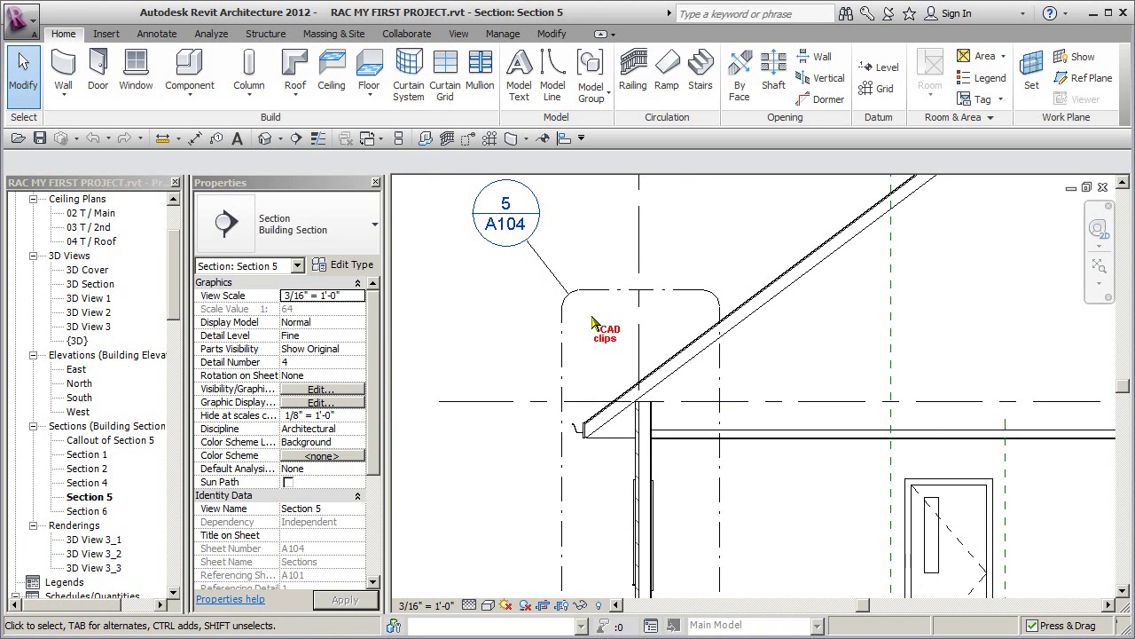
{"action": "double_click", "coordinate": [507, 206]}
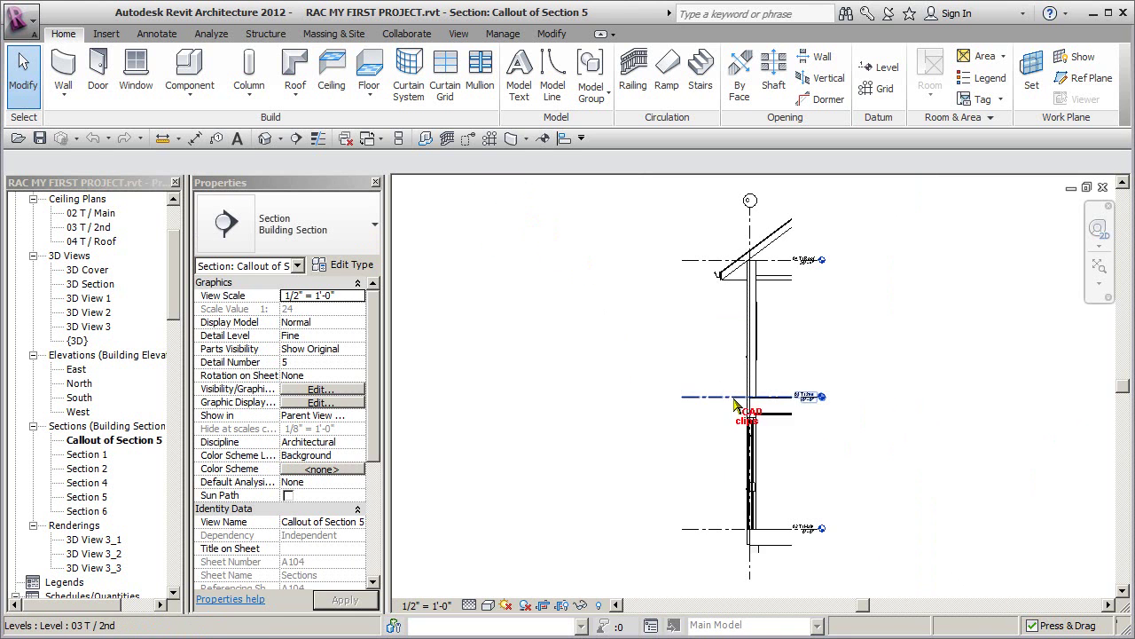
Draw a callout around the junction of the exterior wall and the floor at level 03 T / 2nd
{"action": "middle_click_drag", "start_coordinate": [851, 410], "coordinate": [810, 456]}
{"action": "scroll", "coordinate": [759, 433], "scroll_direction": "up", "scroll_amount": 2}
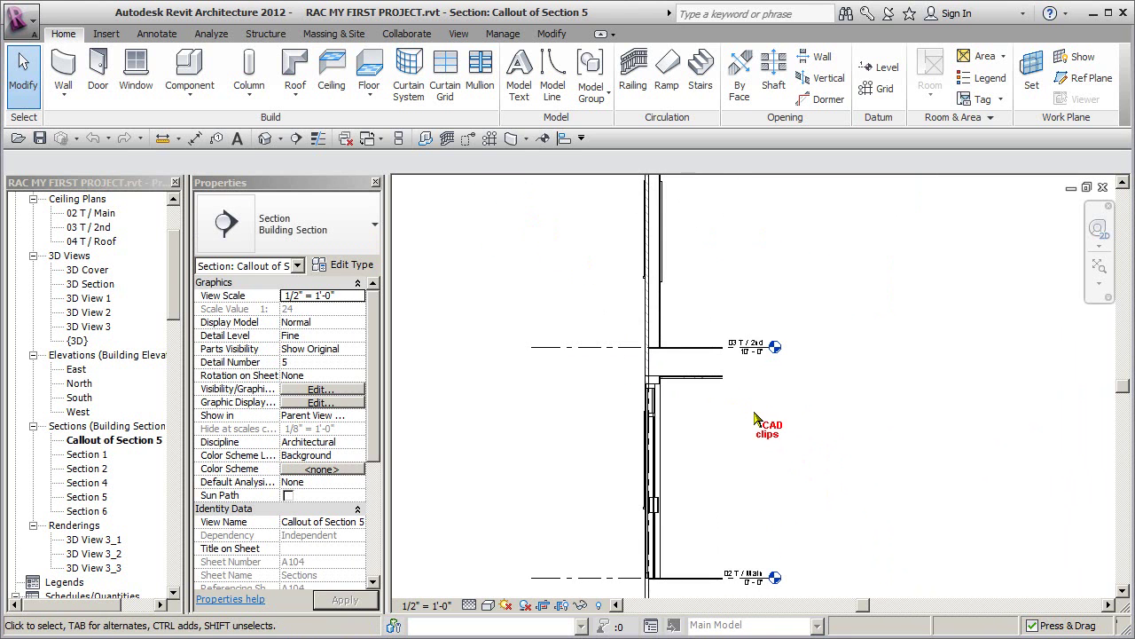
{"action": "middle_click_drag", "start_coordinate": [712, 411], "coordinate": [703, 425]}
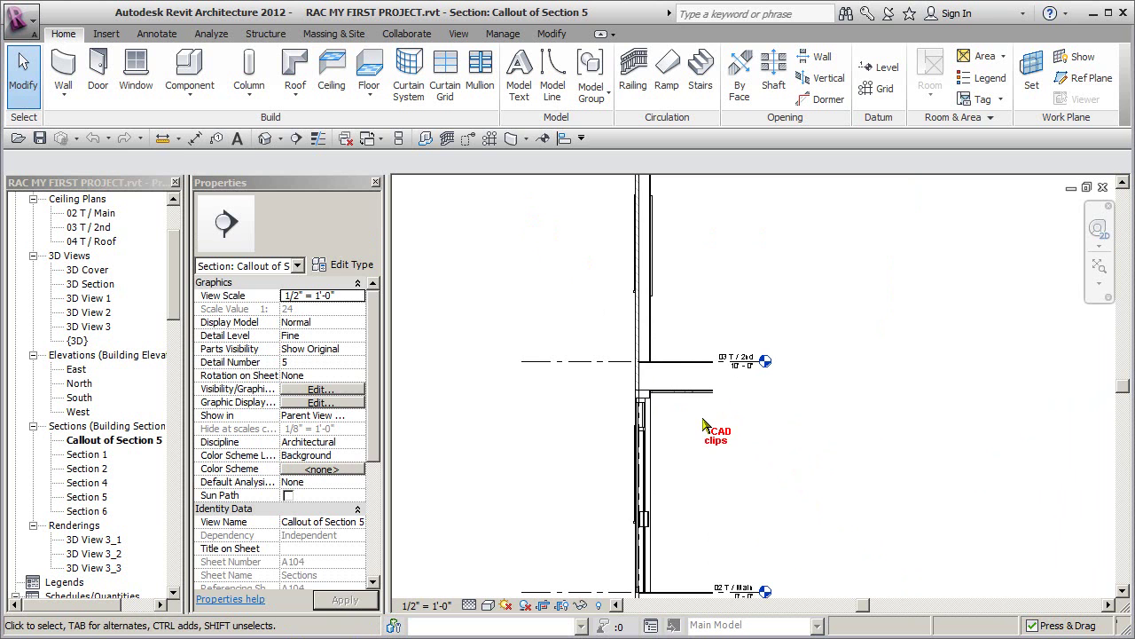
{"action": "left_click", "coordinate": [458, 33]}
{"action": "left_click", "coordinate": [372, 71]}
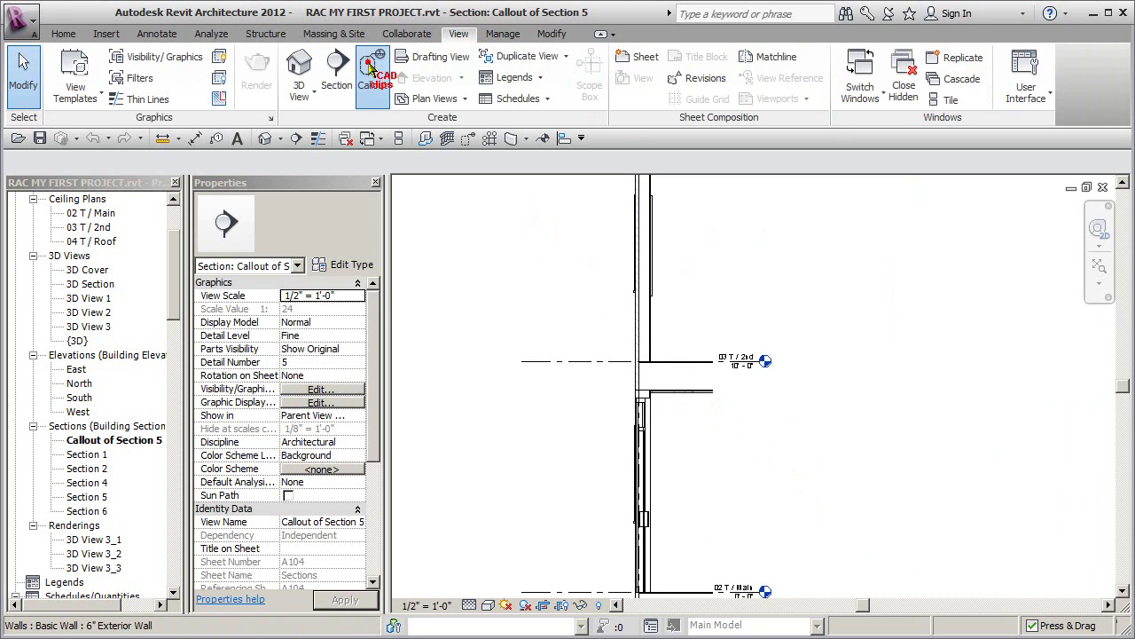
{"action": "left_click", "coordinate": [699, 430]}
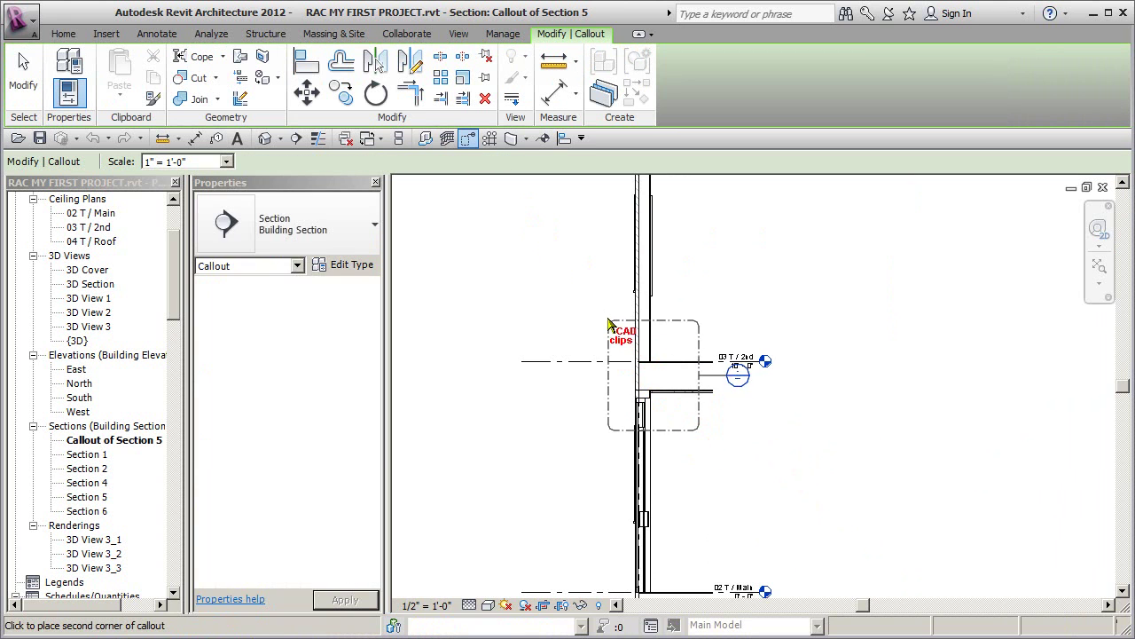
{"action": "left_click", "coordinate": [604, 330]}
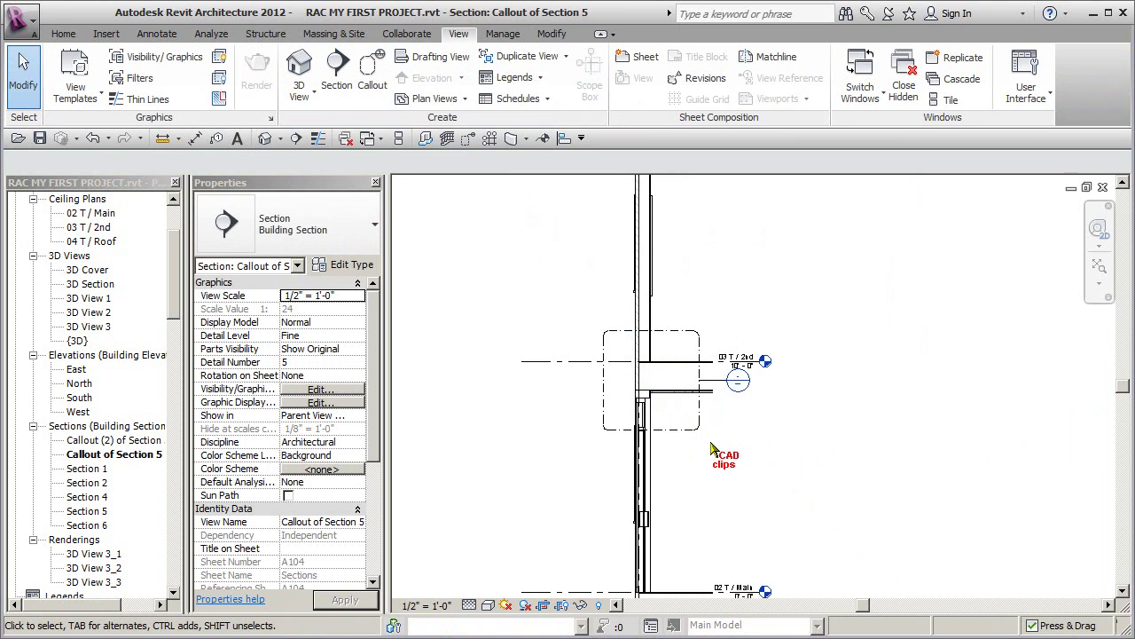
Move the new callout's bubble to the upper-left corner of its boundary and open the callout view
{"action": "left_click", "coordinate": [690, 437]}
{"action": "left_click_drag", "start_coordinate": [728, 382], "coordinate": [603, 321]}
{"action": "left_click", "coordinate": [760, 324]}
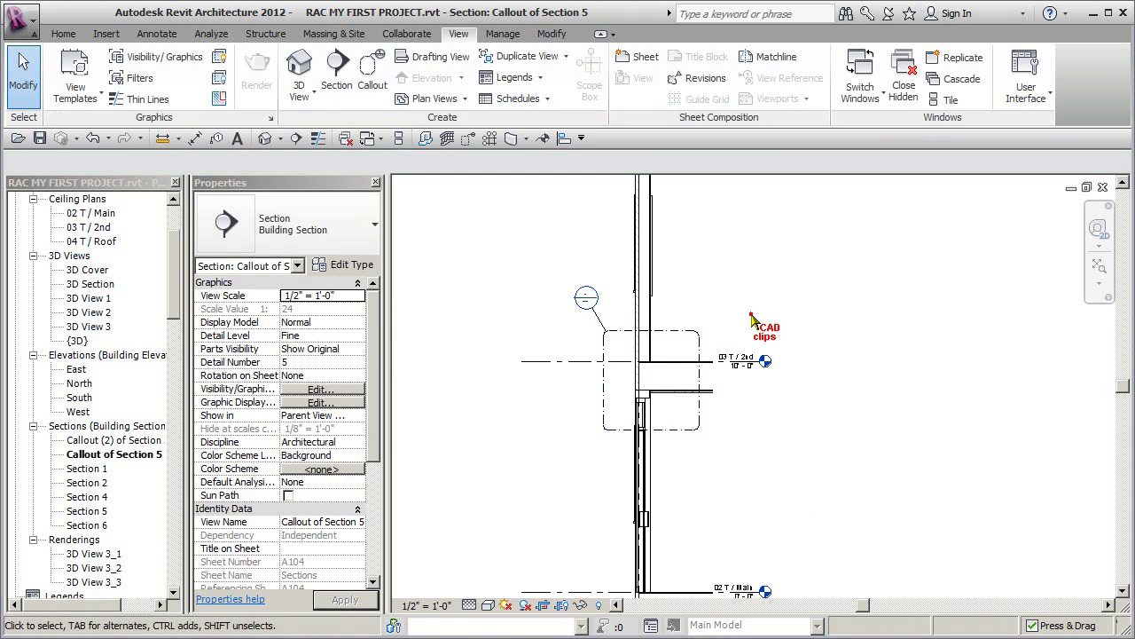
{"action": "double_click", "coordinate": [588, 299]}
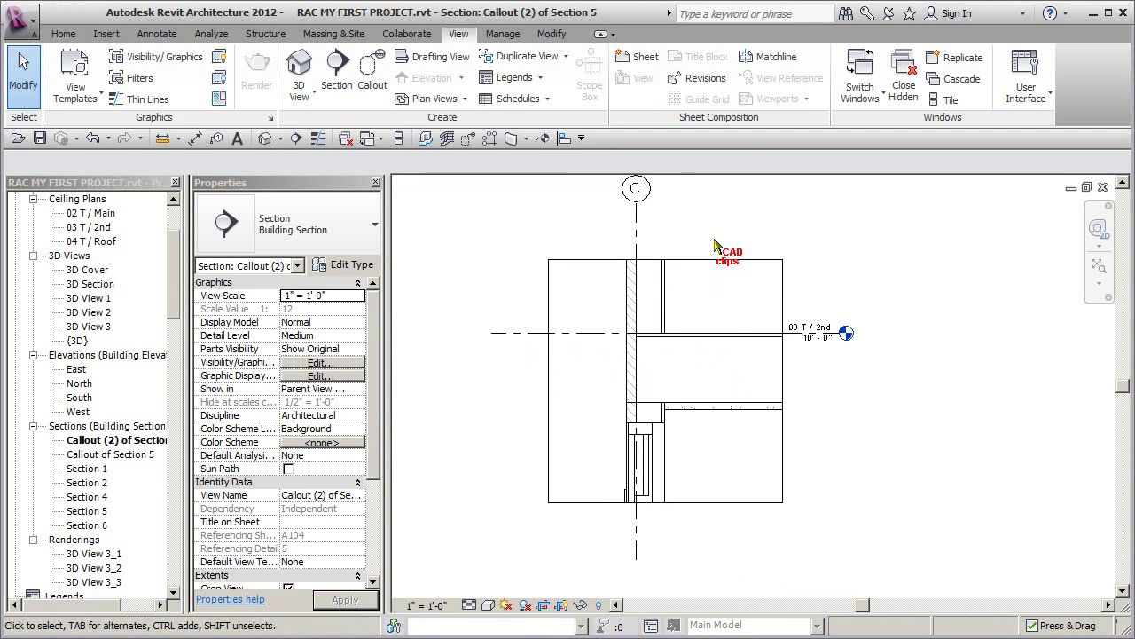
Pull in the top and bottom edges of the detail view's crop region and hide the crop region
{"action": "left_click", "coordinate": [715, 259]}
{"action": "left_click_drag", "start_coordinate": [666, 260], "coordinate": [666, 273]}
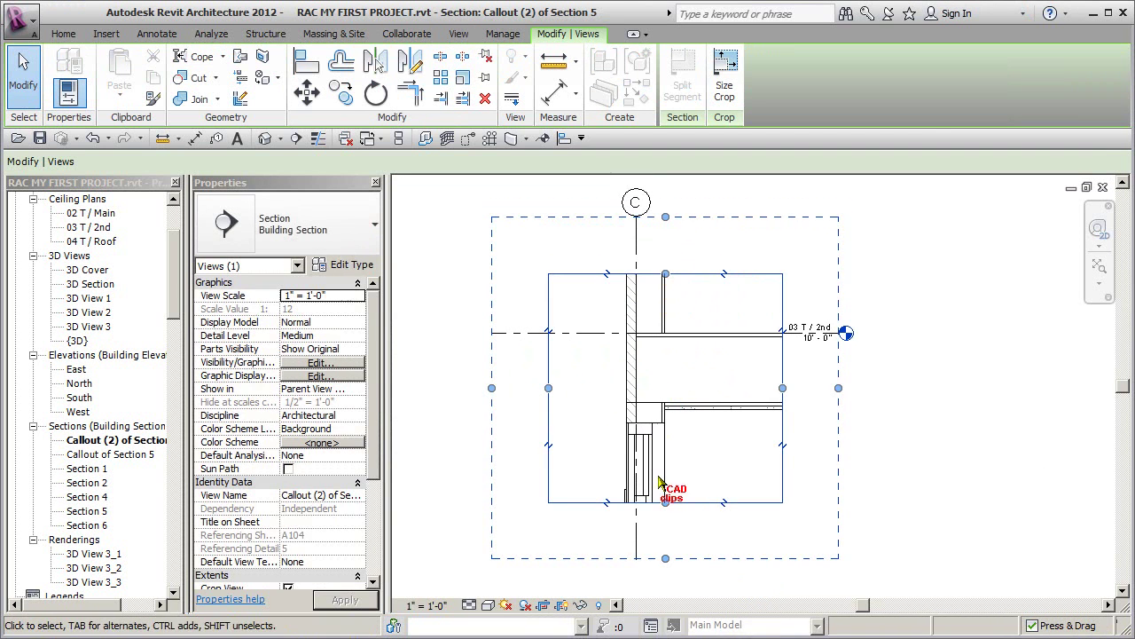
{"action": "left_click_drag", "start_coordinate": [665, 502], "coordinate": [666, 479]}
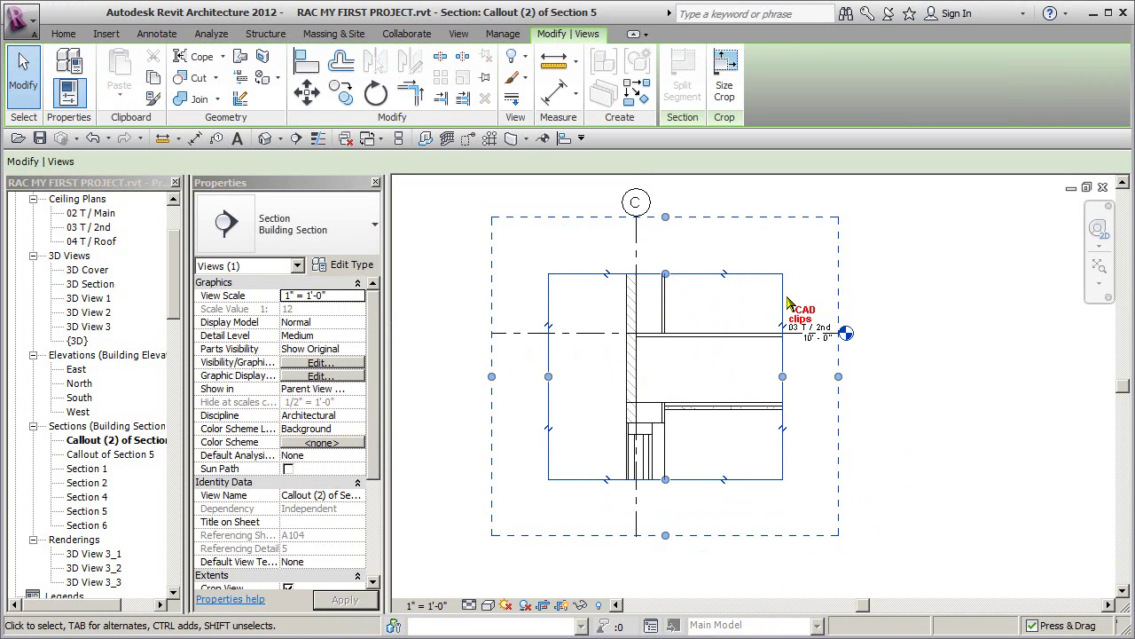
{"action": "left_click", "coordinate": [907, 304]}
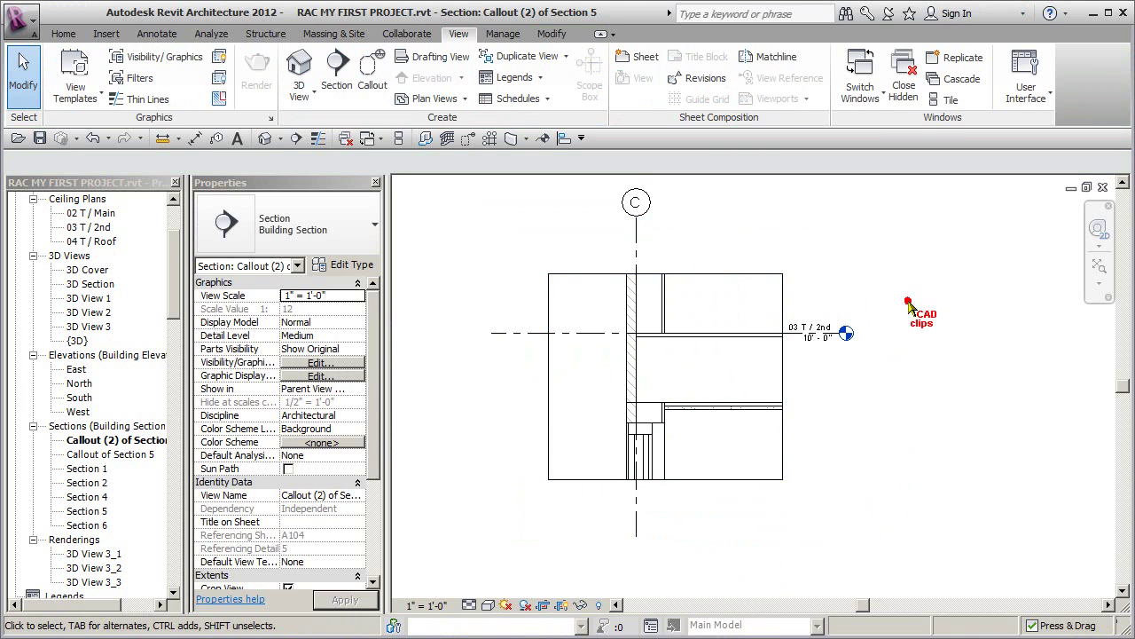
{"action": "middle_click_drag", "start_coordinate": [908, 306], "coordinate": [895, 319]}
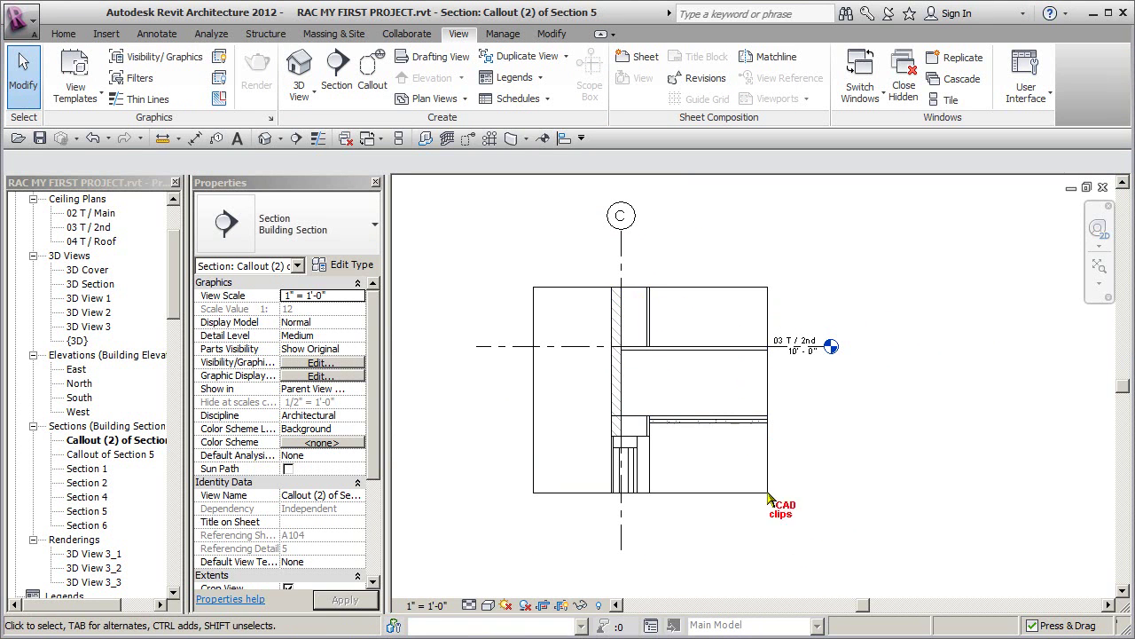
{"action": "left_click", "coordinate": [563, 605]}
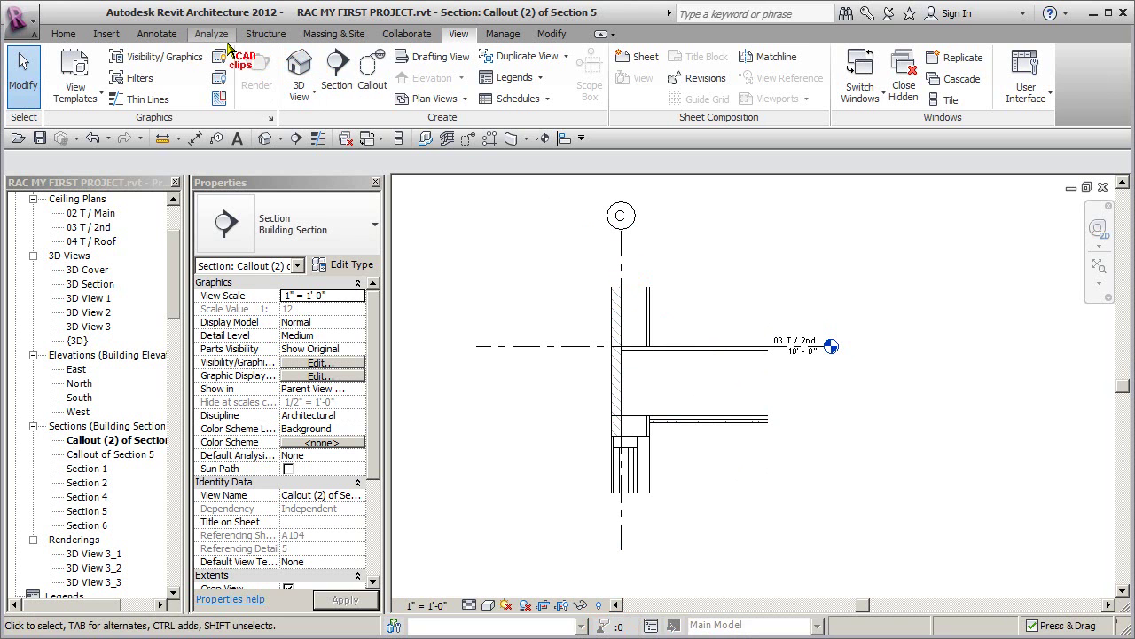
Load the Break Line.rfa detail component from the Detail Components folder Div 01-General
{"action": "left_click", "coordinate": [171, 35]}
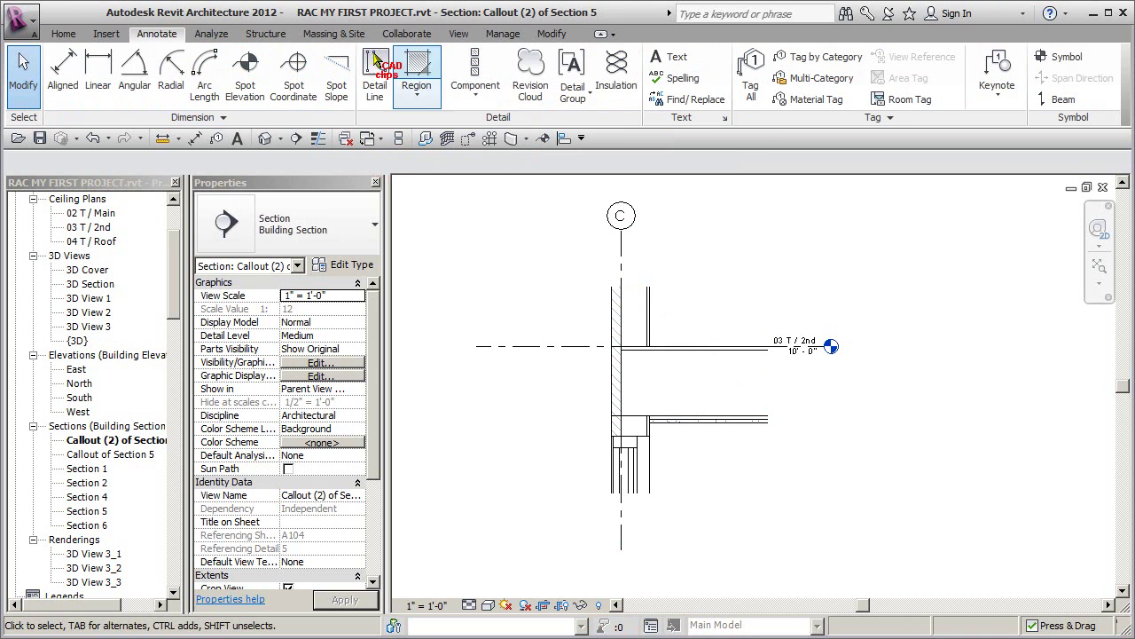
{"action": "left_click", "coordinate": [60, 33]}
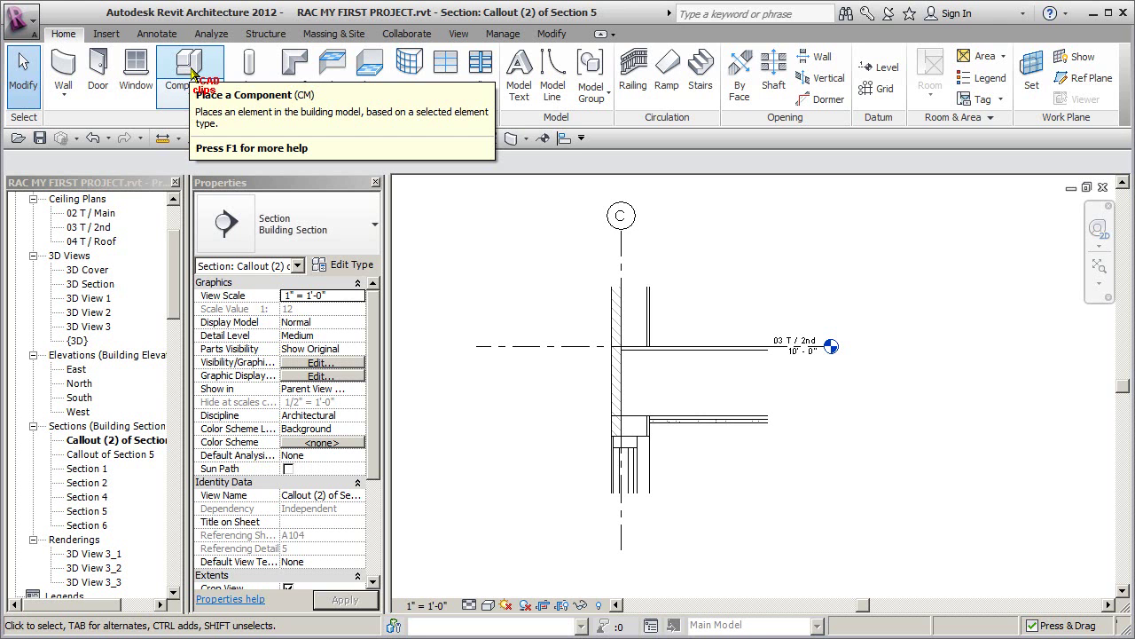
{"action": "left_click", "coordinate": [158, 33]}
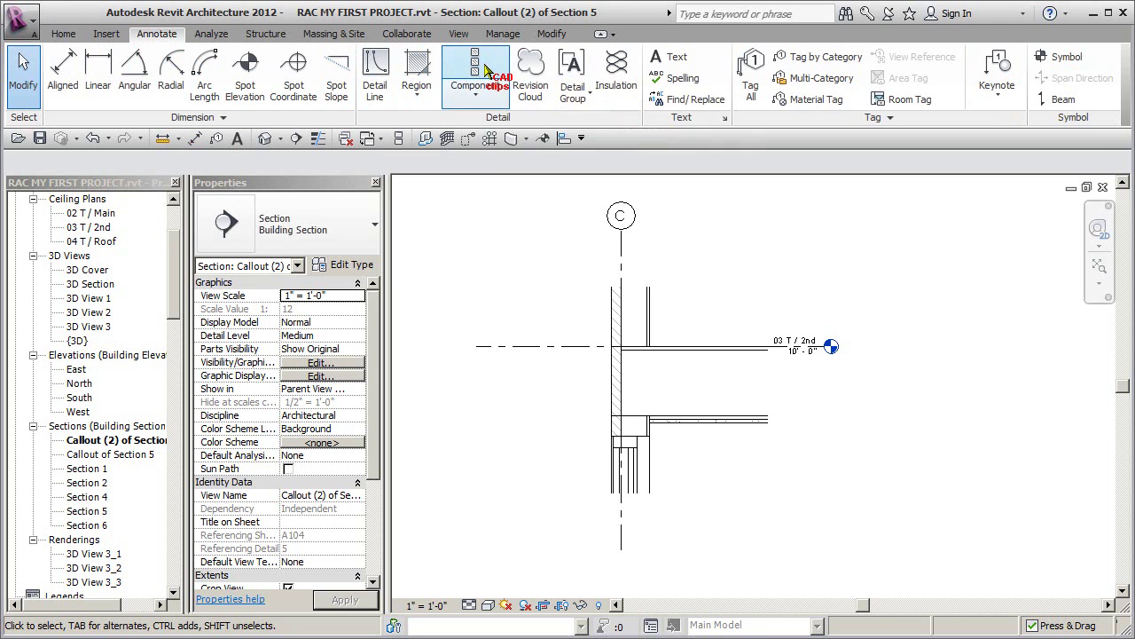
{"action": "left_click", "coordinate": [475, 99]}
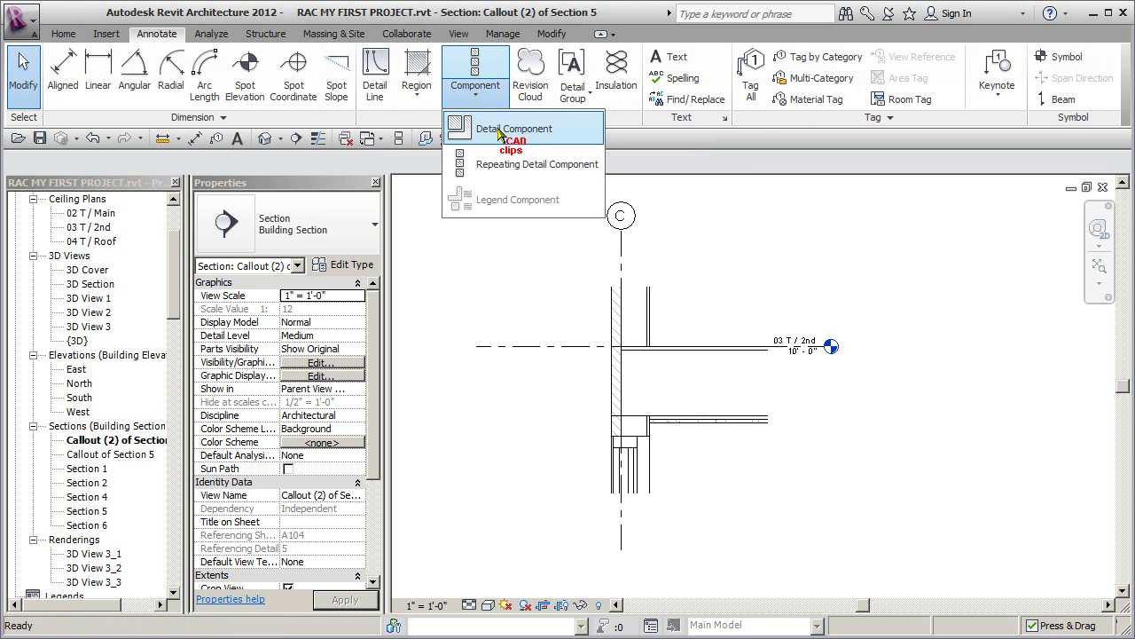
{"action": "left_click", "coordinate": [499, 130]}
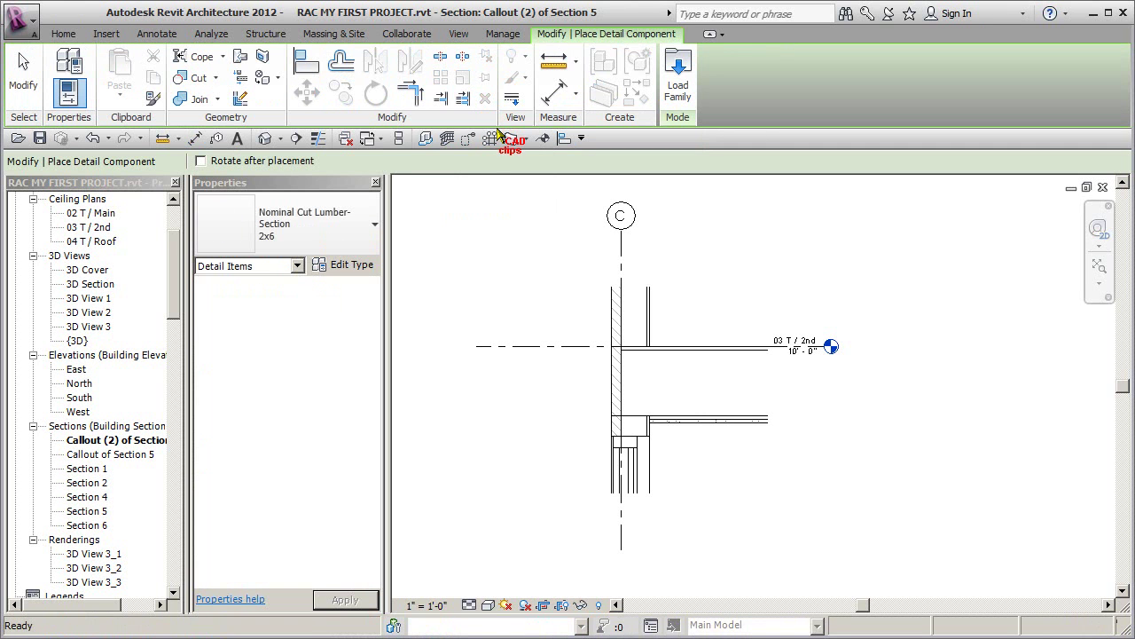
{"action": "left_click", "coordinate": [678, 88]}
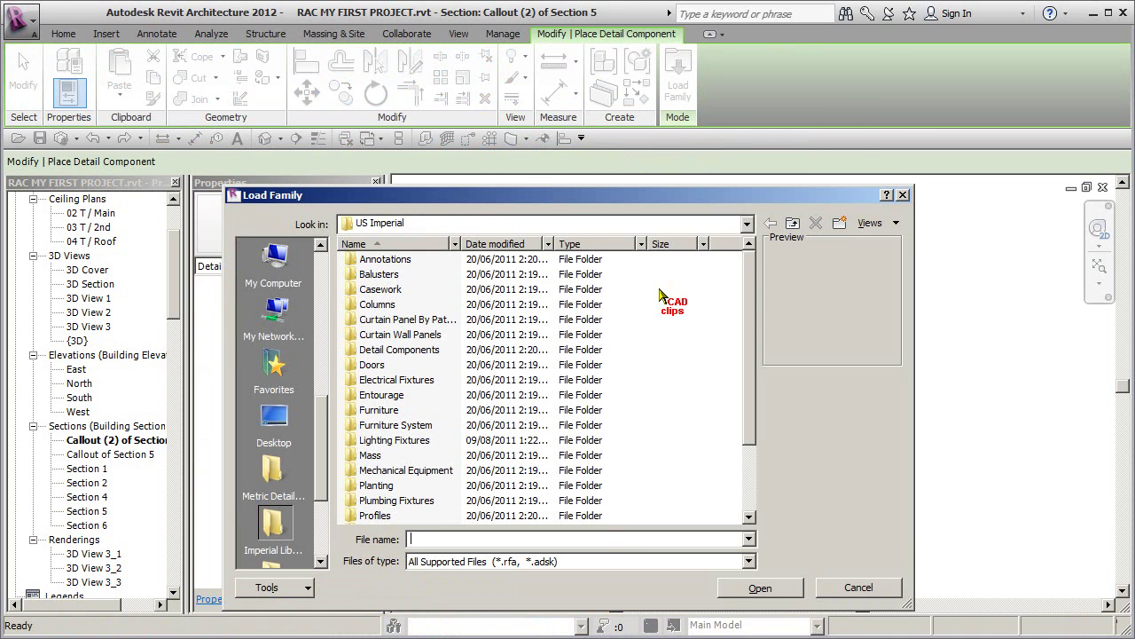
{"action": "double_click", "coordinate": [390, 351]}
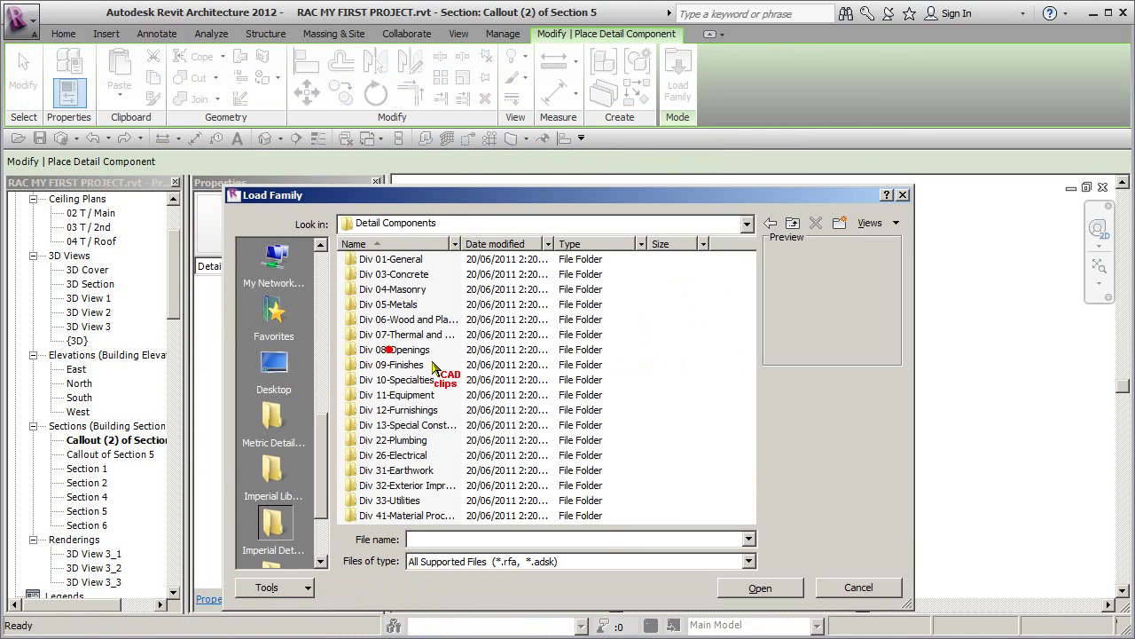
{"action": "double_click", "coordinate": [404, 263]}
{"action": "left_click", "coordinate": [381, 260]}
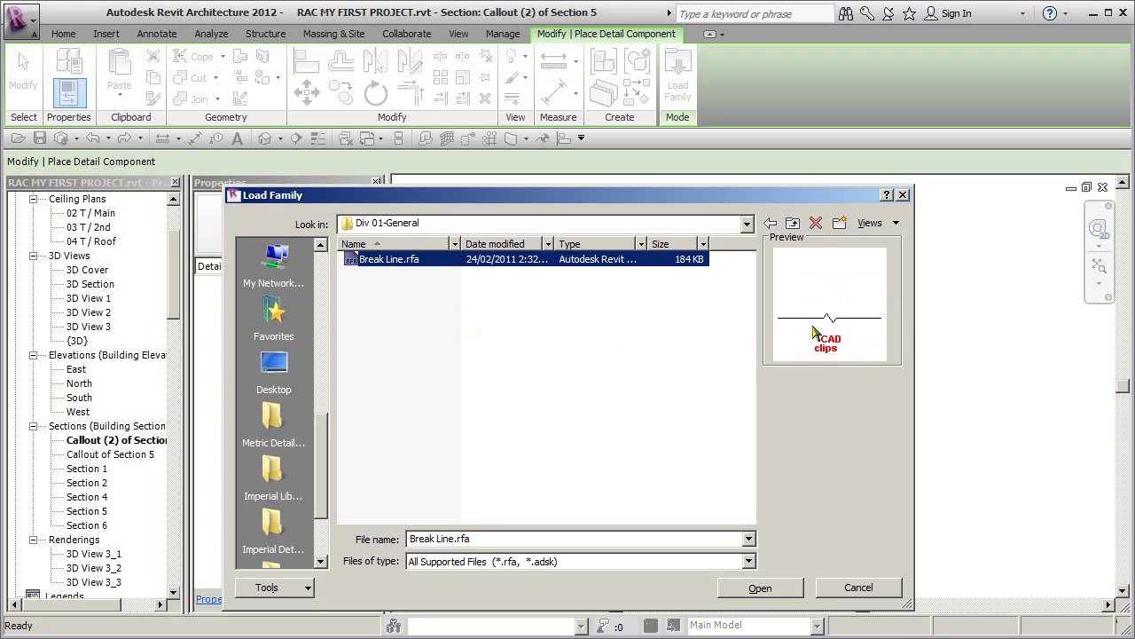
{"action": "left_click", "coordinate": [760, 588]}
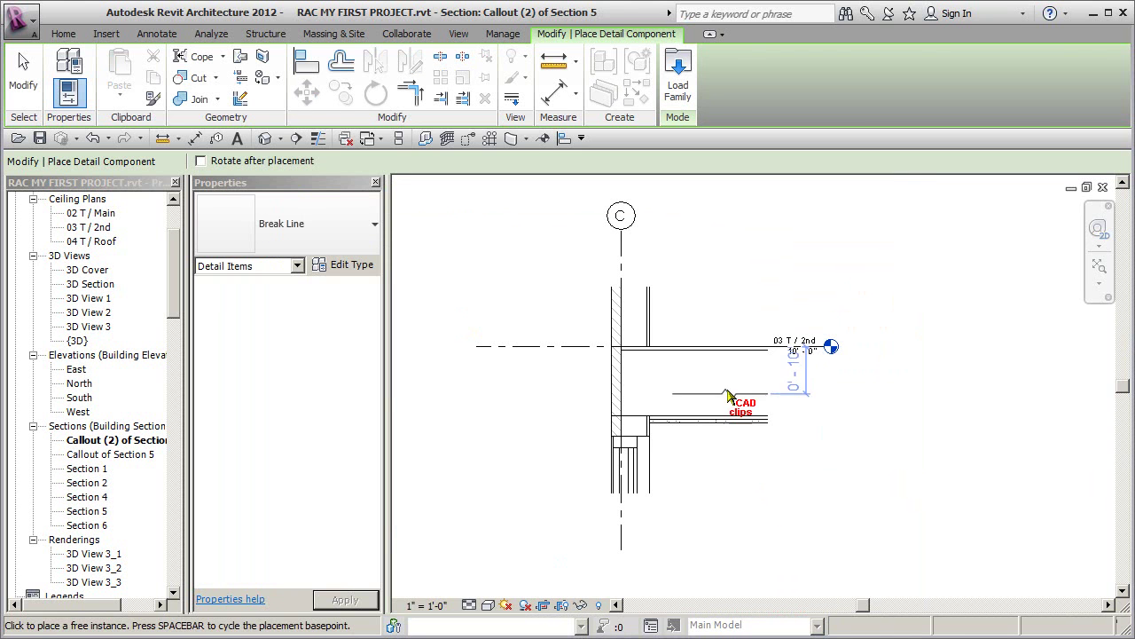
Place a vertical break line across the floor and ceiling near their cut end, masking the side away from the wall
{"action": "key", "text": "space"}
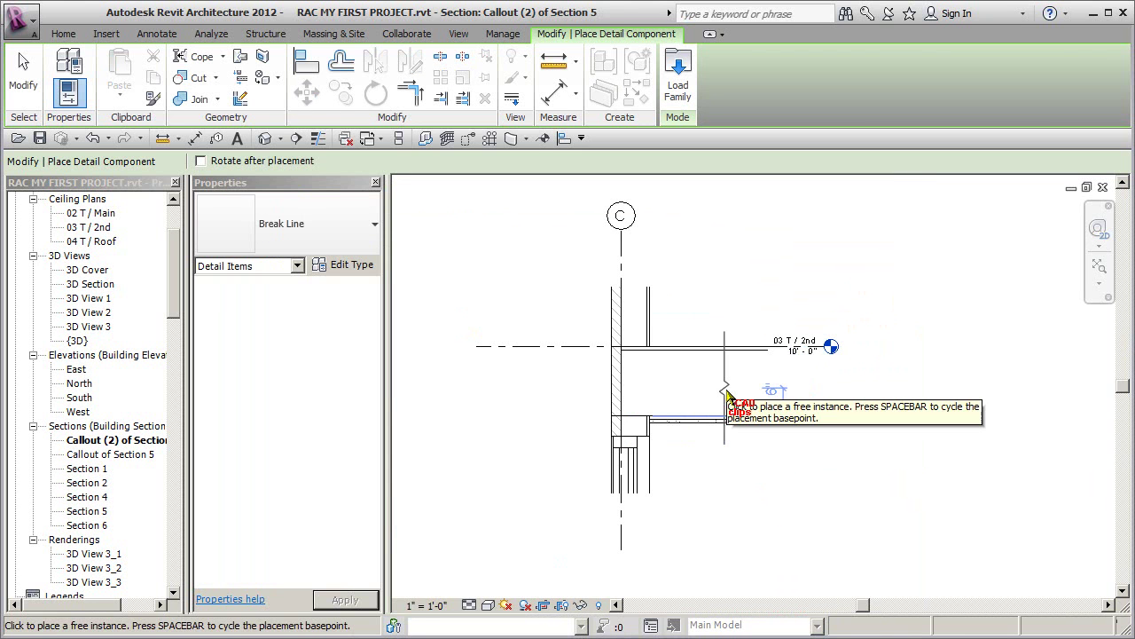
{"action": "key", "text": "space"}
{"action": "left_click", "coordinate": [726, 391]}
{"action": "scroll", "coordinate": [727, 389], "scroll_direction": "up", "scroll_amount": 3}
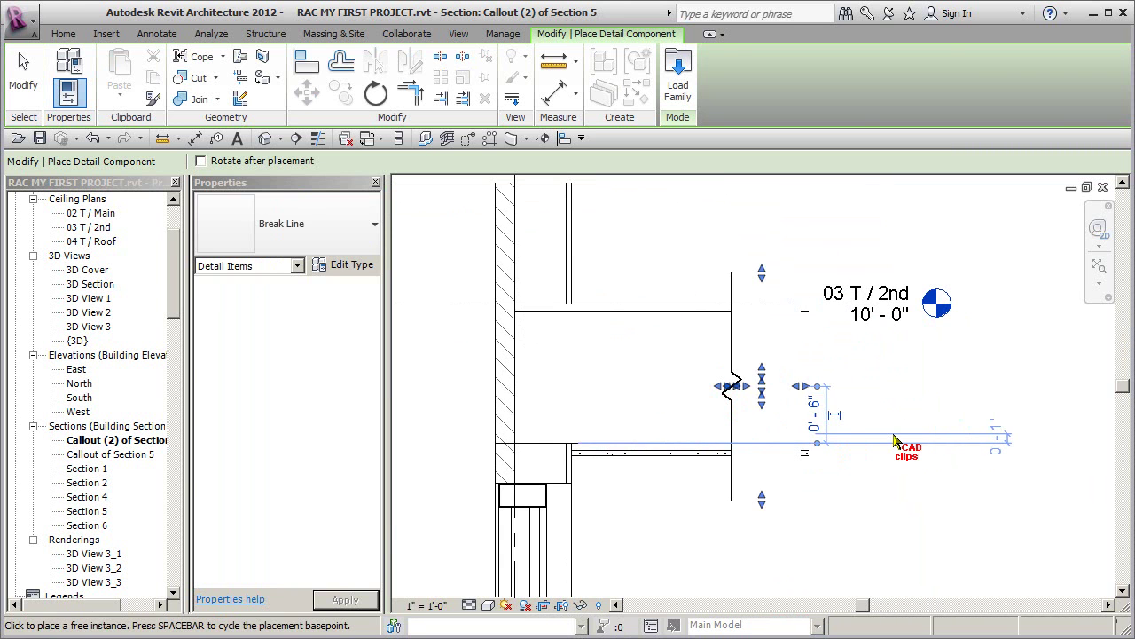
{"action": "key", "text": "Escape"}
{"action": "key", "text": "Escape"}
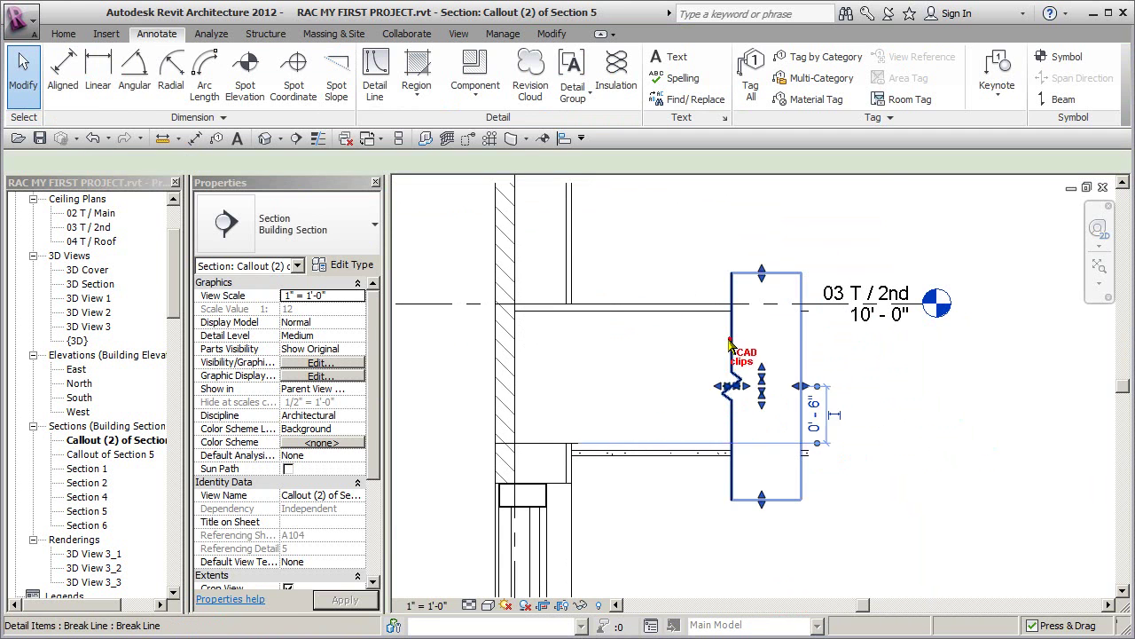
Shift the vertical break line closer to the wall and stretch its masking depth to about 11 inches
{"action": "left_click_drag", "start_coordinate": [729, 345], "coordinate": [685, 347]}
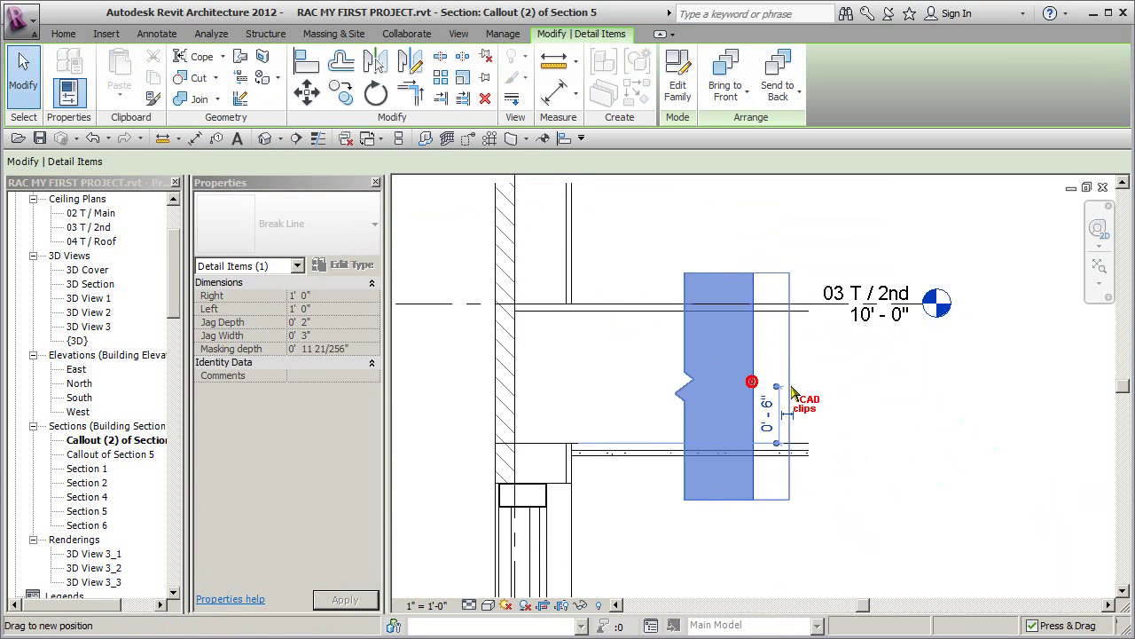
{"action": "left_click_drag", "start_coordinate": [792, 390], "coordinate": [798, 397]}
{"action": "key", "text": "Escape"}
Create a similar break line, placed horizontally across the exterior wall below the ceiling
{"action": "left_click", "coordinate": [682, 327]}
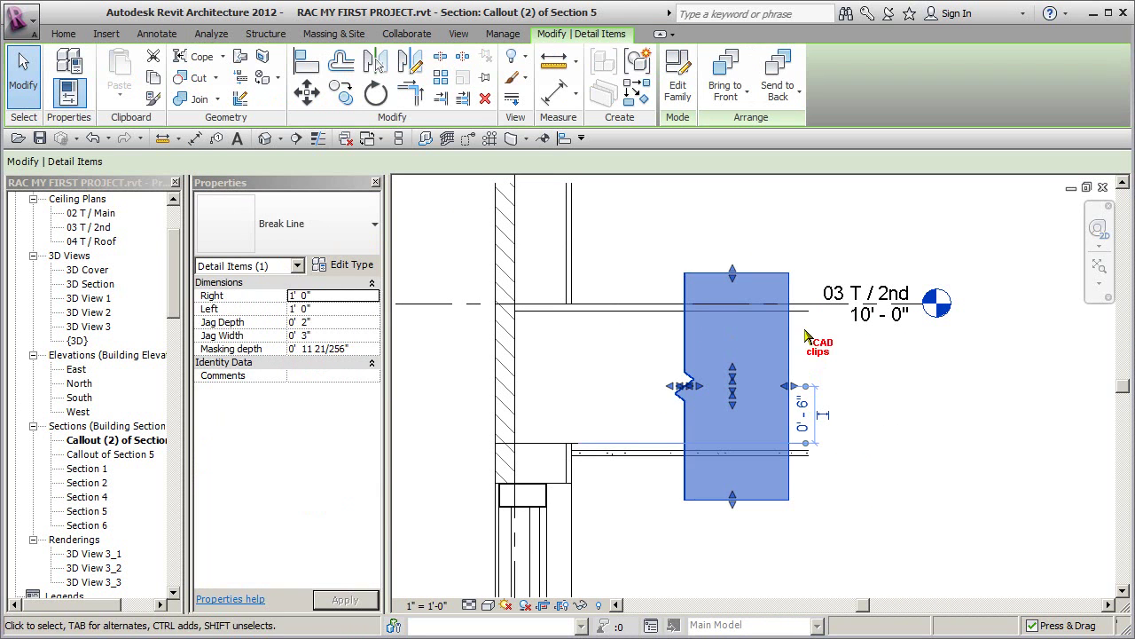
{"action": "left_click", "coordinate": [634, 96]}
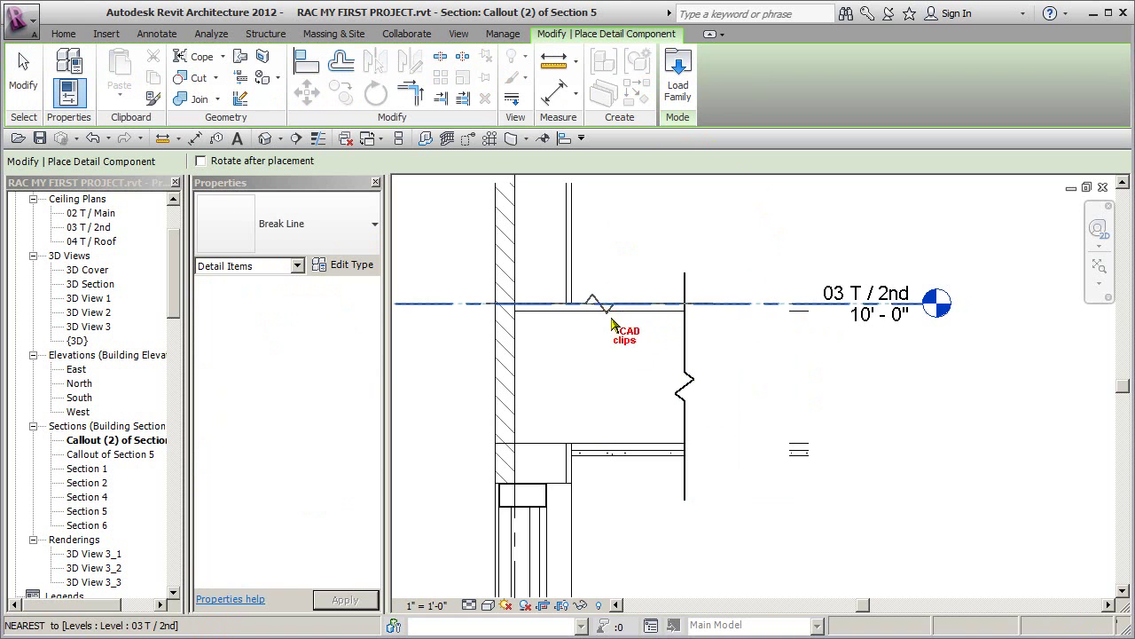
{"action": "scroll", "coordinate": [606, 315], "scroll_direction": "down", "scroll_amount": 2}
{"action": "left_click", "coordinate": [570, 480]}
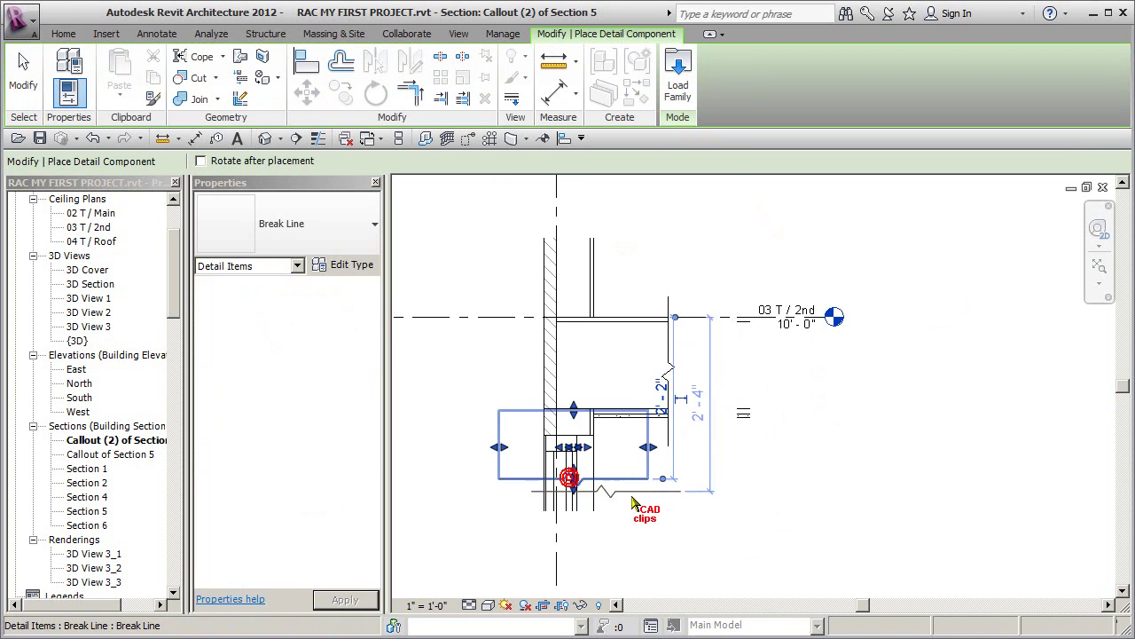
{"action": "scroll", "coordinate": [603, 452], "scroll_direction": "up", "scroll_amount": 3}
{"action": "key", "text": "Escape"}
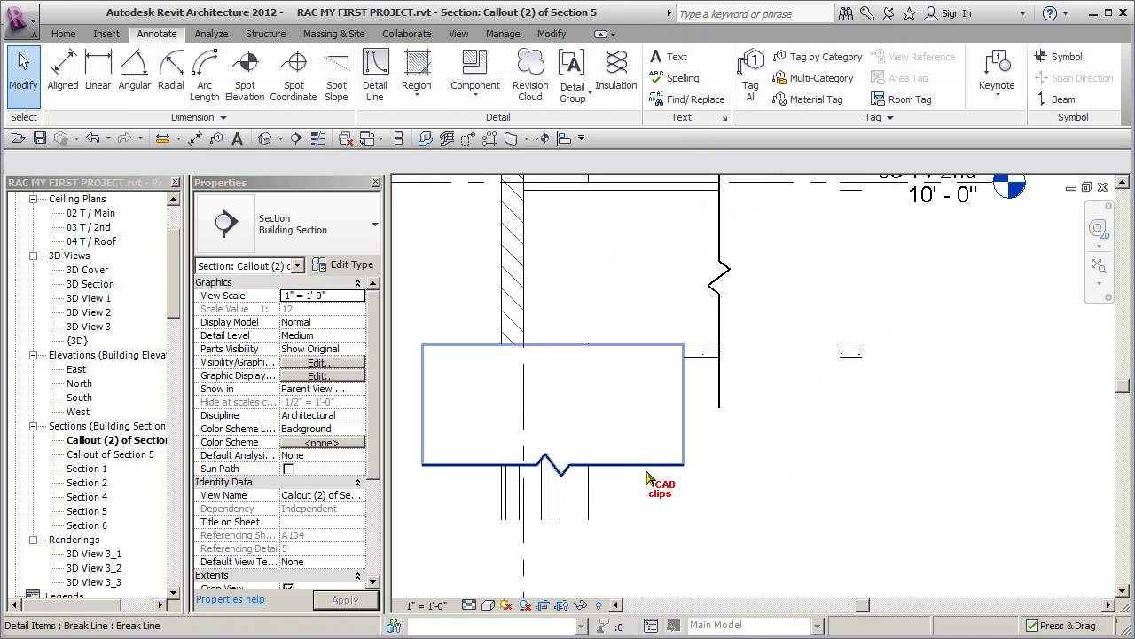
Move the horizontal break line up to the top end of the exterior wall, above level 03 T / 2nd
{"action": "scroll", "coordinate": [648, 479], "scroll_direction": "down", "scroll_amount": 2}
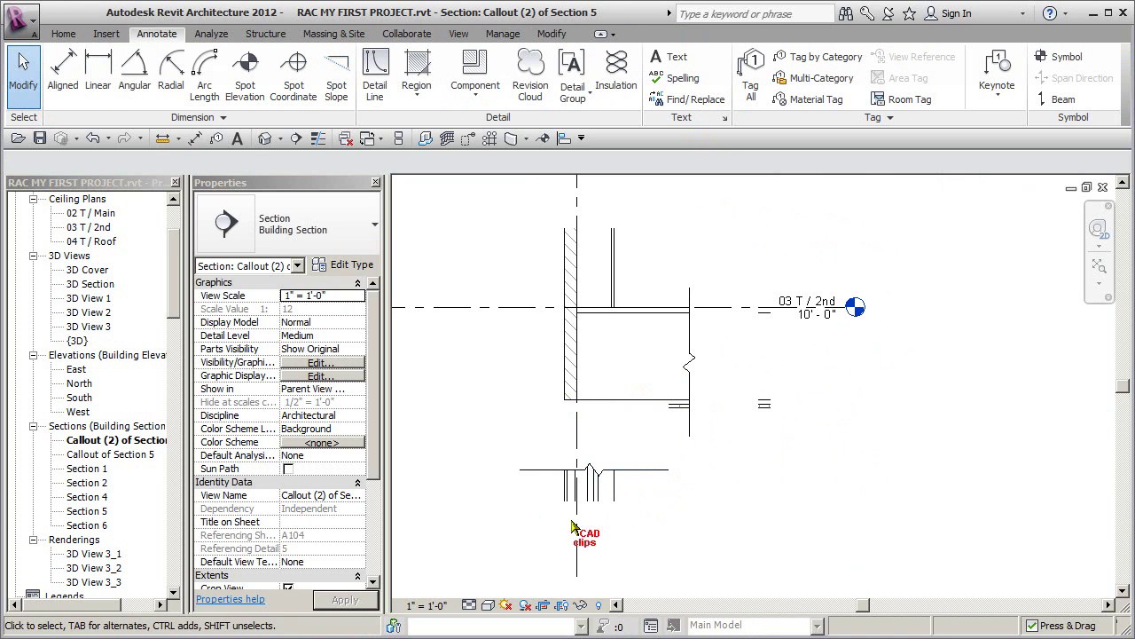
{"action": "left_click_drag", "start_coordinate": [661, 479], "coordinate": [645, 251]}
{"action": "left_click", "coordinate": [798, 246]}
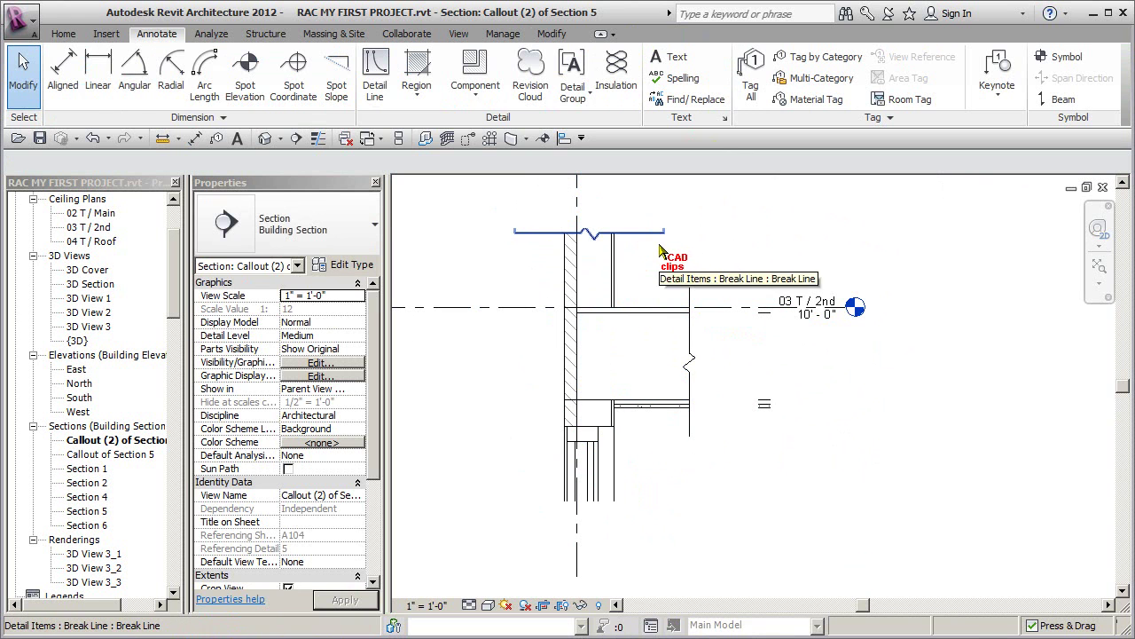
Mirror a copy of the upper break line about level 03 T / 2nd and move it down to the wall's lower end
{"action": "left_click", "coordinate": [675, 255]}
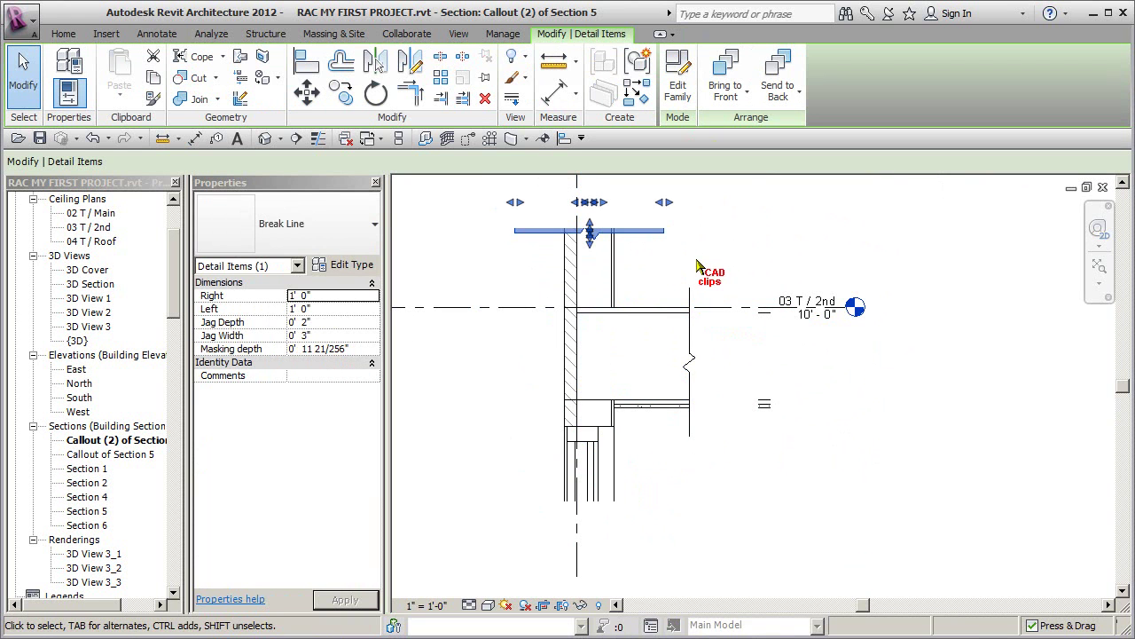
{"action": "left_click", "coordinate": [410, 60]}
{"action": "left_click", "coordinate": [487, 307]}
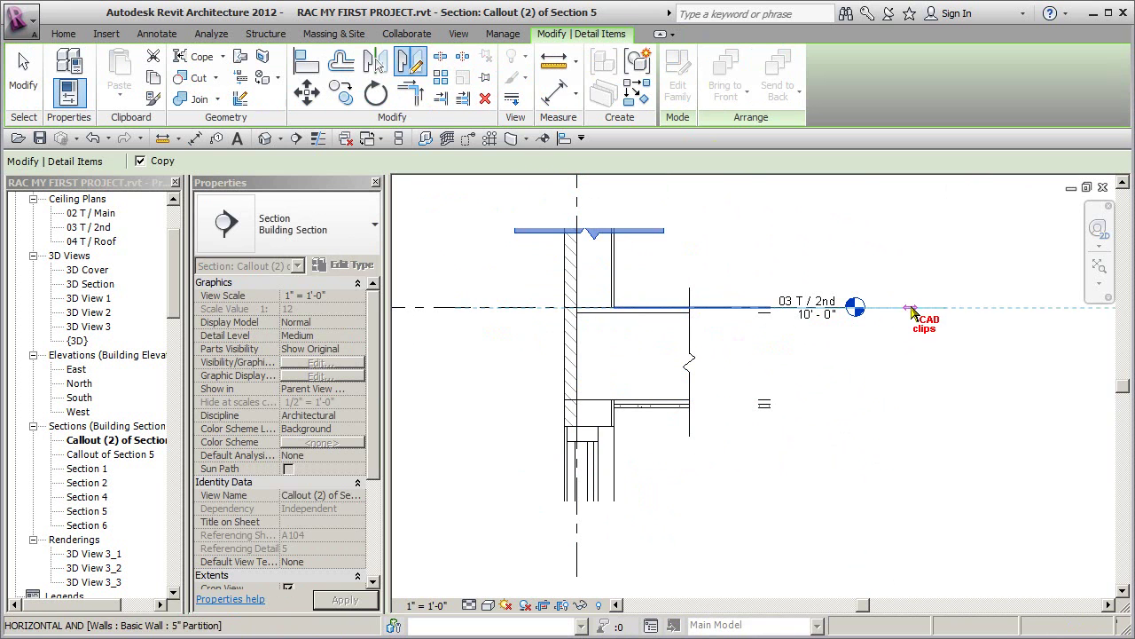
{"action": "left_click", "coordinate": [911, 307]}
{"action": "left_click", "coordinate": [733, 466]}
{"action": "left_click_drag", "start_coordinate": [629, 385], "coordinate": [623, 497]}
{"action": "left_click", "coordinate": [763, 511]}
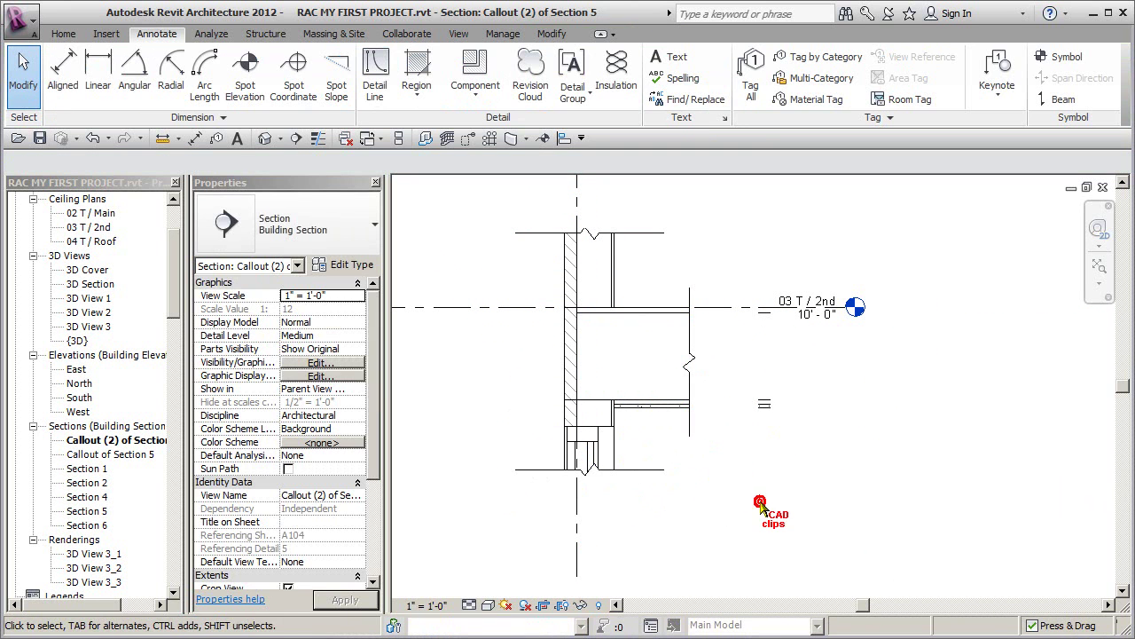
Stretch the vertical break line's upper end slightly and shorten the upper break line's right side to about 11 1/4 inches
{"action": "left_click_drag", "start_coordinate": [689, 315], "coordinate": [719, 296]}
{"action": "left_click", "coordinate": [633, 234]}
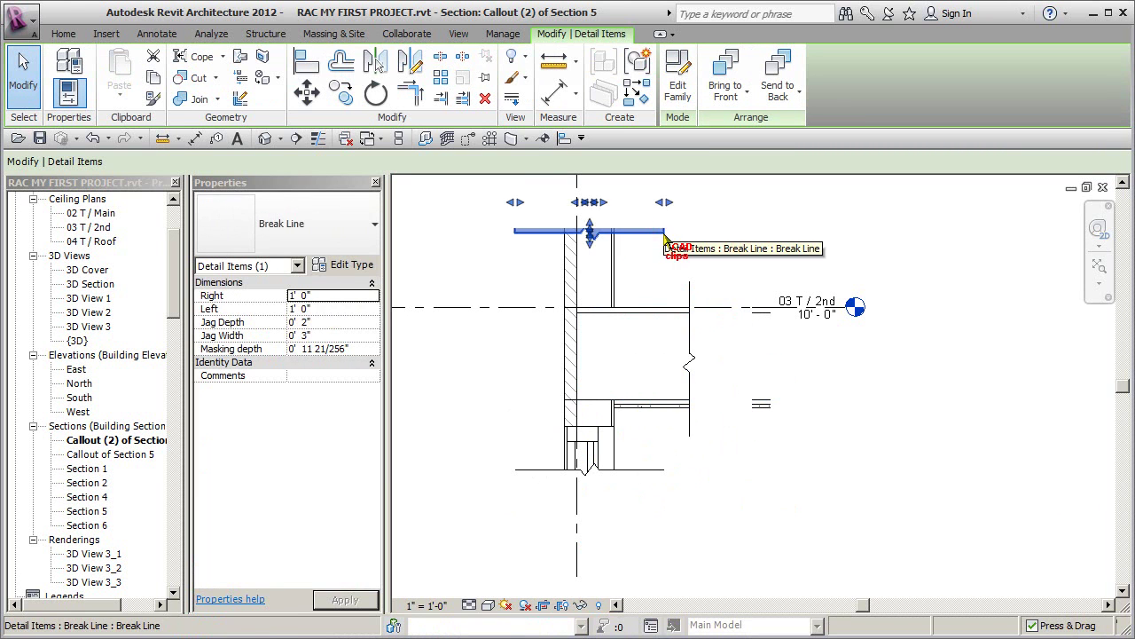
{"action": "scroll", "coordinate": [666, 236], "scroll_direction": "up", "scroll_amount": 2}
{"action": "left_click_drag", "start_coordinate": [666, 203], "coordinate": [650, 256]}
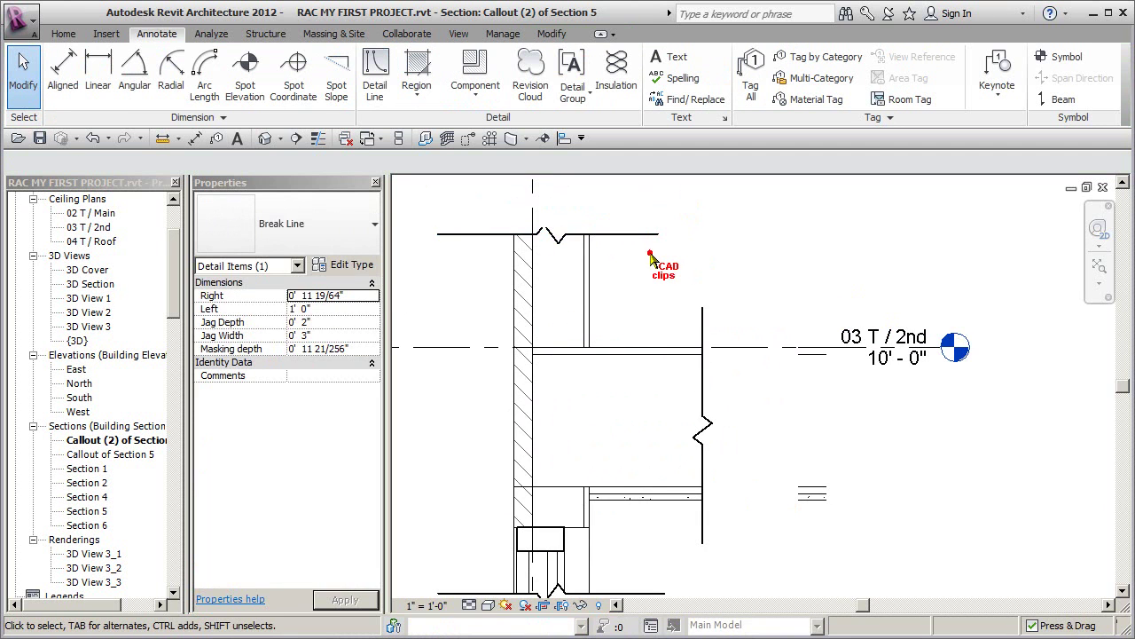
{"action": "scroll", "coordinate": [650, 259], "scroll_direction": "down", "scroll_amount": 1}
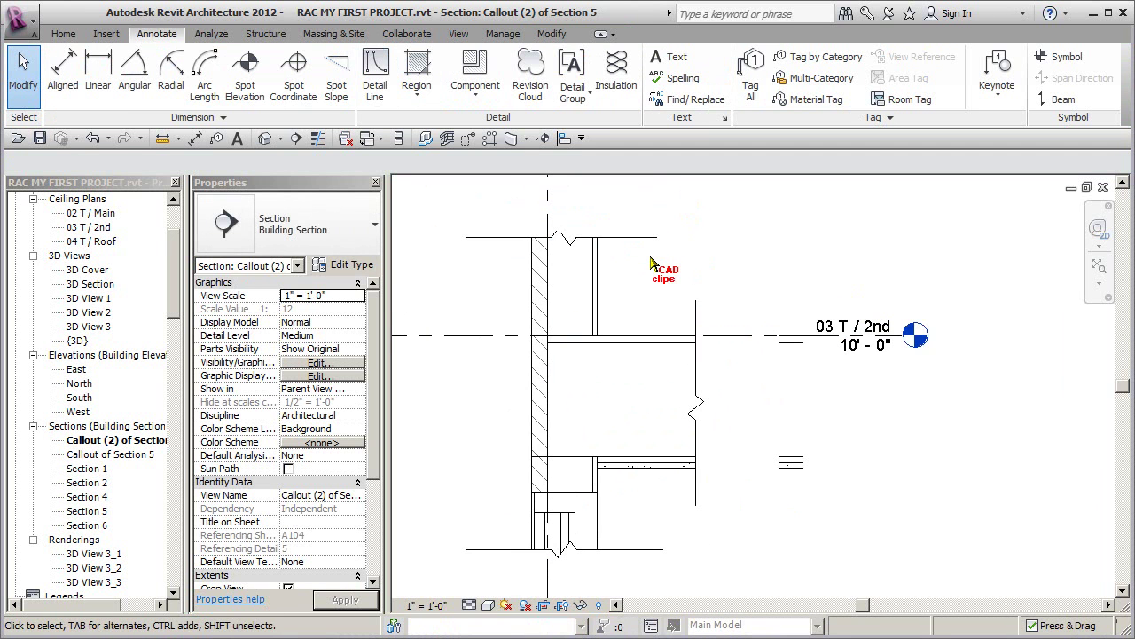
Show the crop region, pull its right edge in near the vertical break line and its bottom edge up slightly, and hide it again
{"action": "left_click", "coordinate": [561, 605]}
{"action": "scroll", "coordinate": [655, 391], "scroll_direction": "down", "scroll_amount": 1}
{"action": "left_click", "coordinate": [675, 265]}
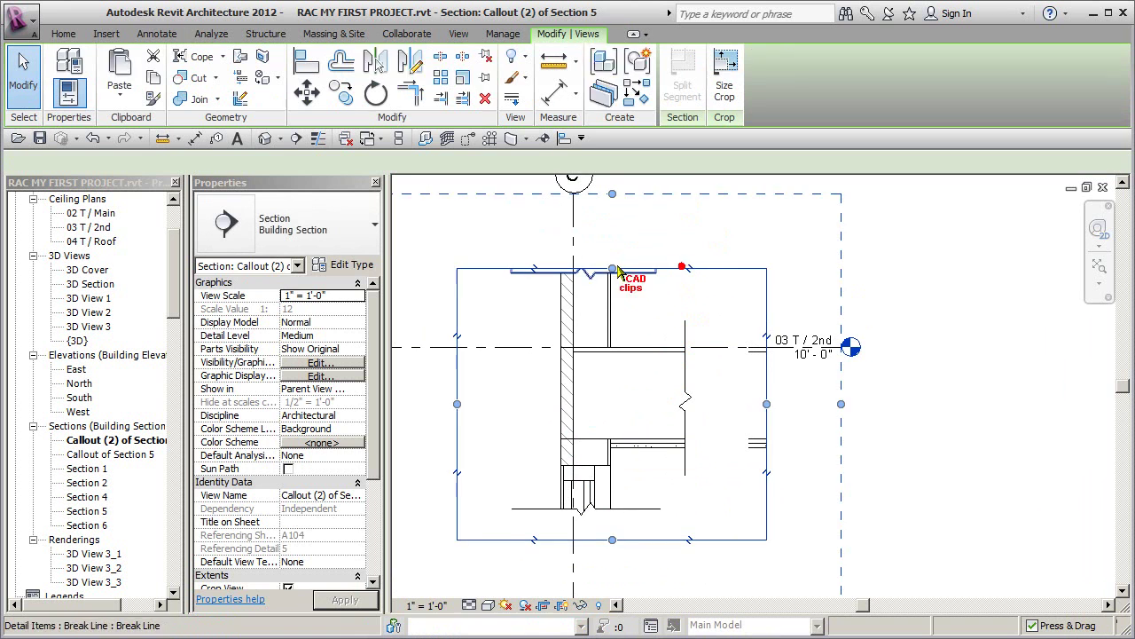
{"action": "left_click_drag", "start_coordinate": [767, 401], "coordinate": [728, 408]}
{"action": "left_click_drag", "start_coordinate": [592, 539], "coordinate": [594, 529]}
{"action": "key", "text": "Escape"}
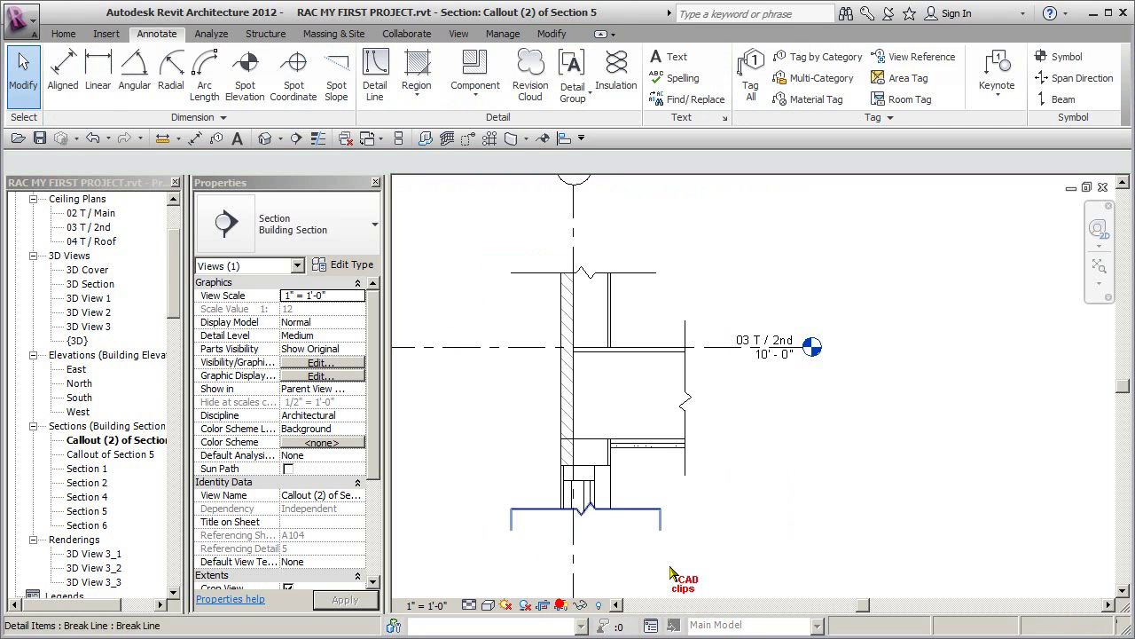
Enlarge the upper break line's jag to about 2 7/8 inches deep and 4 3/8 inches wide
{"action": "left_click", "coordinate": [700, 342]}
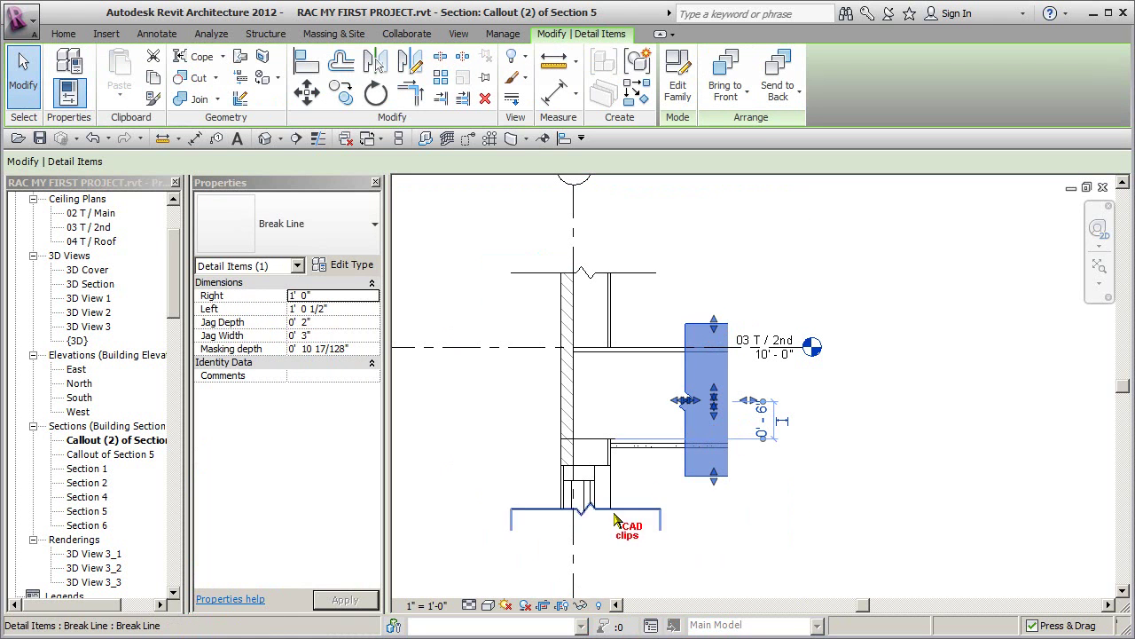
{"action": "scroll", "coordinate": [581, 283], "scroll_direction": "up", "scroll_amount": 2}
{"action": "scroll", "coordinate": [581, 283], "scroll_direction": "up", "scroll_amount": 2}
{"action": "left_click", "coordinate": [697, 266]}
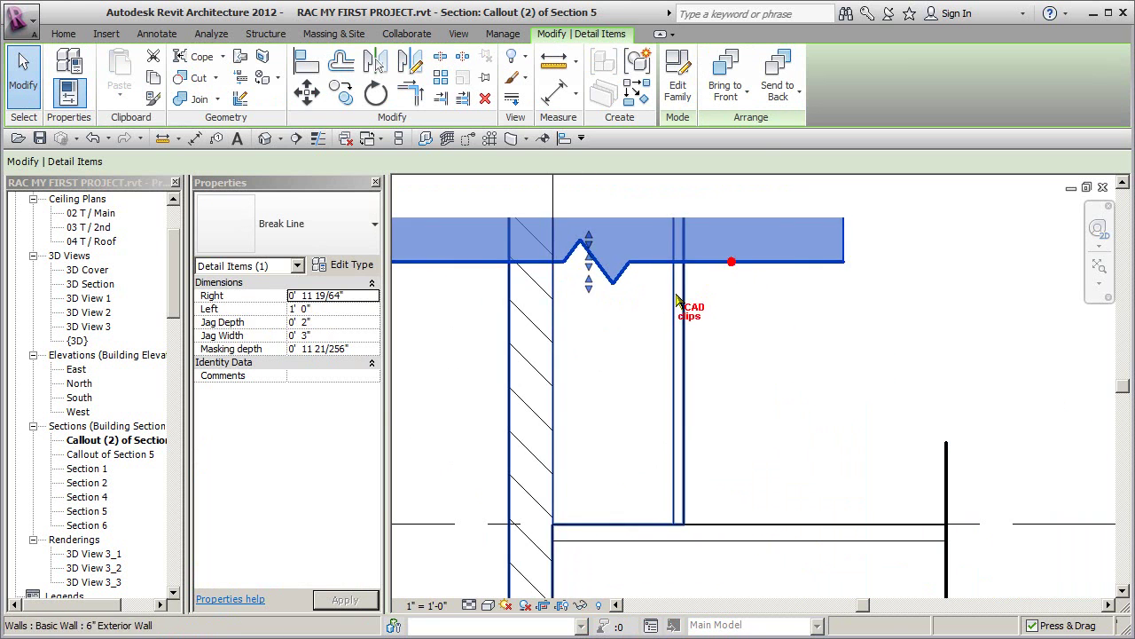
{"action": "scroll", "coordinate": [828, 372], "scroll_direction": "up", "scroll_amount": 2}
{"action": "left_click_drag", "start_coordinate": [753, 320], "coordinate": [751, 345]}
{"action": "mouse_move", "coordinate": [785, 222]}
{"action": "left_mouse_down"}
{"action": "mouse_move", "coordinate": [701, 231]}
{"action": "mouse_move", "coordinate": [778, 216]}
{"action": "mouse_move", "coordinate": [783, 225]}
{"action": "left_mouse_up"}
{"action": "left_click", "coordinate": [902, 386]}
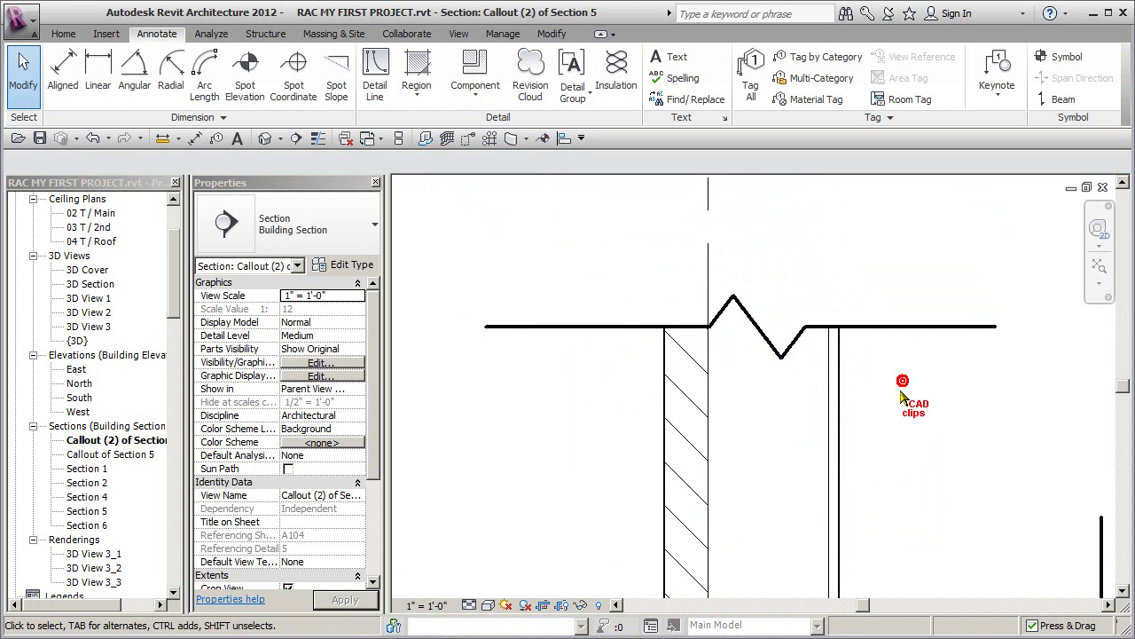
Shorten the left side of the upper break line so it extends less beyond the wall's exterior face
{"action": "left_click", "coordinate": [920, 341]}
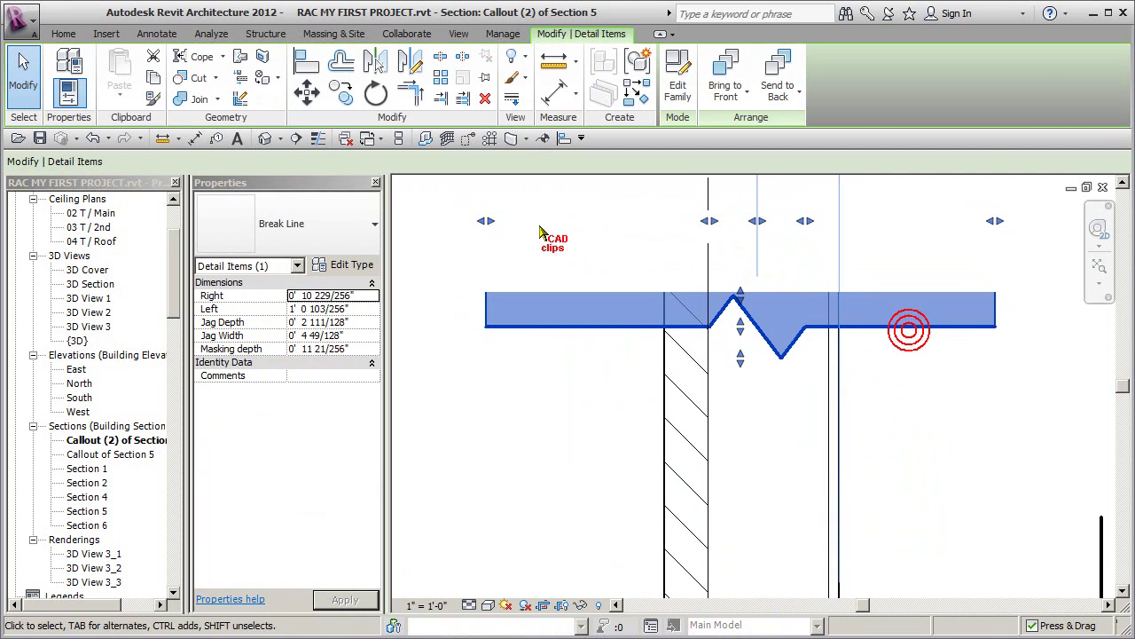
{"action": "left_click", "coordinate": [900, 436]}
{"action": "scroll", "coordinate": [900, 443], "scroll_direction": "up", "scroll_amount": 3}
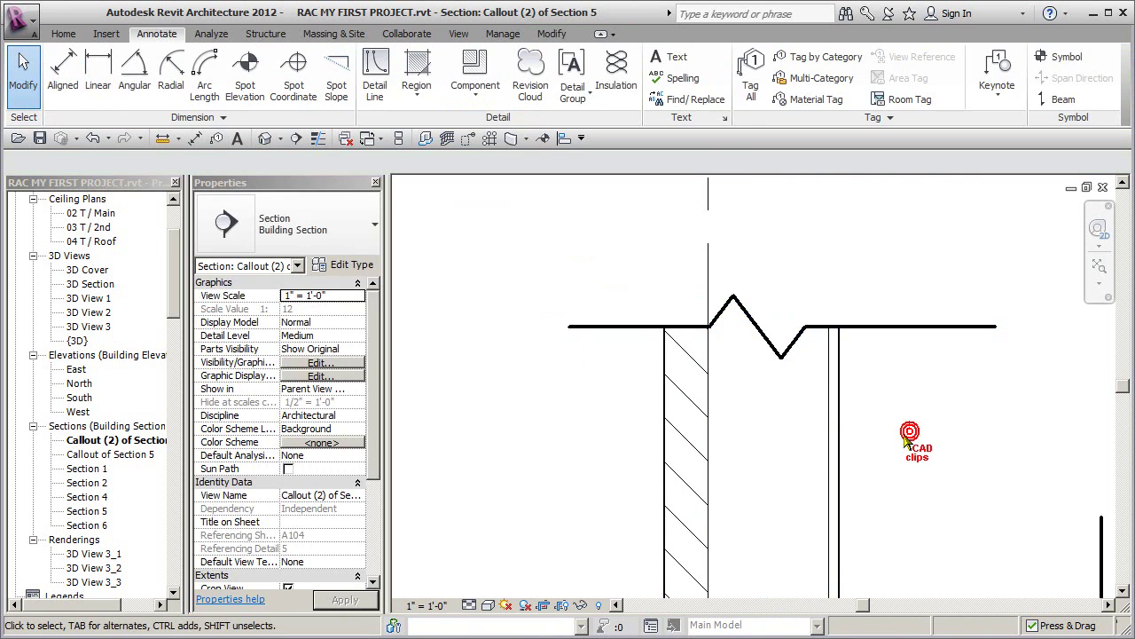
Pull grid C's bubble down closer to the upper break line and shorten level 03 T / 2nd's left end toward the wall
{"action": "scroll", "coordinate": [900, 448], "scroll_direction": "down", "scroll_amount": 5}
{"action": "middle_click_drag", "start_coordinate": [814, 359], "coordinate": [705, 351]}
{"action": "scroll", "coordinate": [760, 278], "scroll_direction": "down", "scroll_amount": 2}
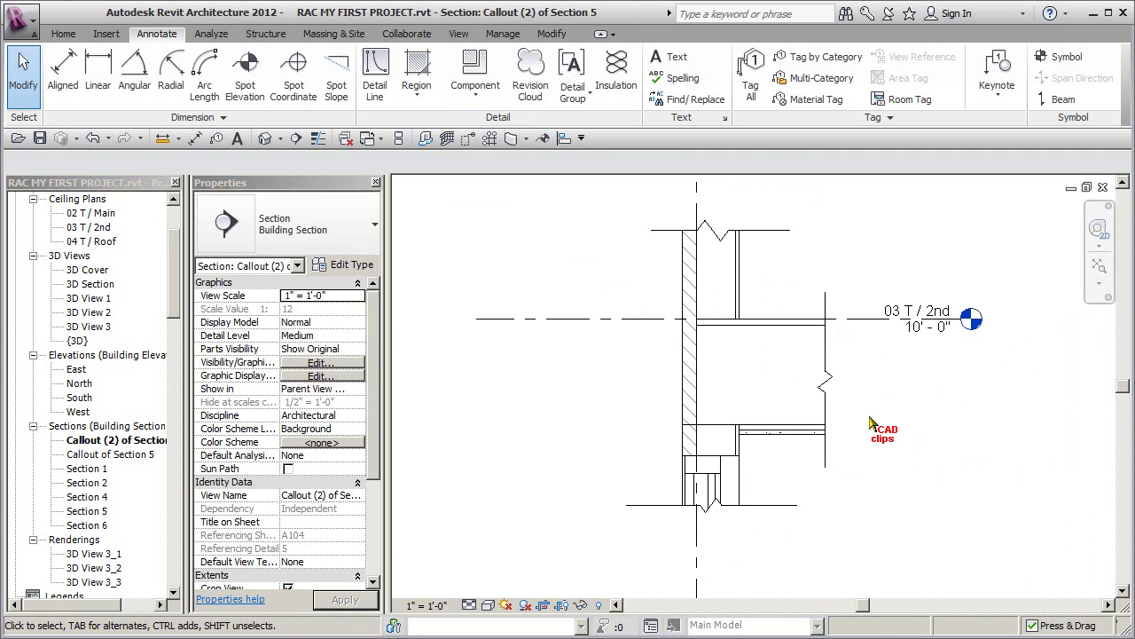
{"action": "middle_click_drag", "start_coordinate": [887, 432], "coordinate": [865, 446]}
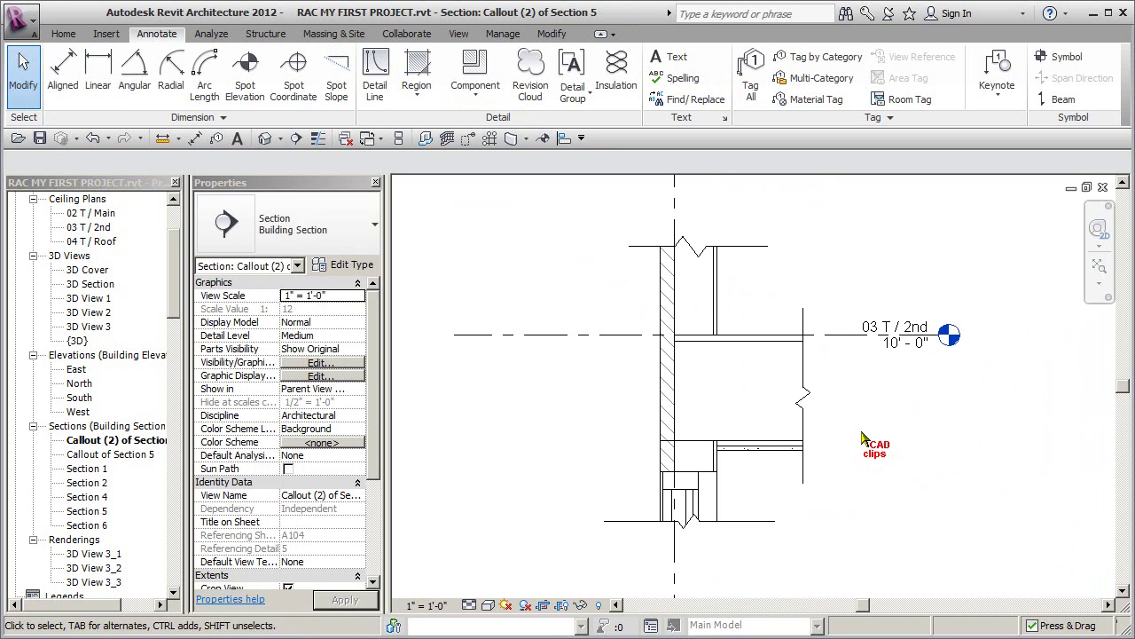
{"action": "scroll", "coordinate": [865, 437], "scroll_direction": "down", "scroll_amount": 1}
{"action": "middle_click_drag", "start_coordinate": [875, 444], "coordinate": [853, 461]}
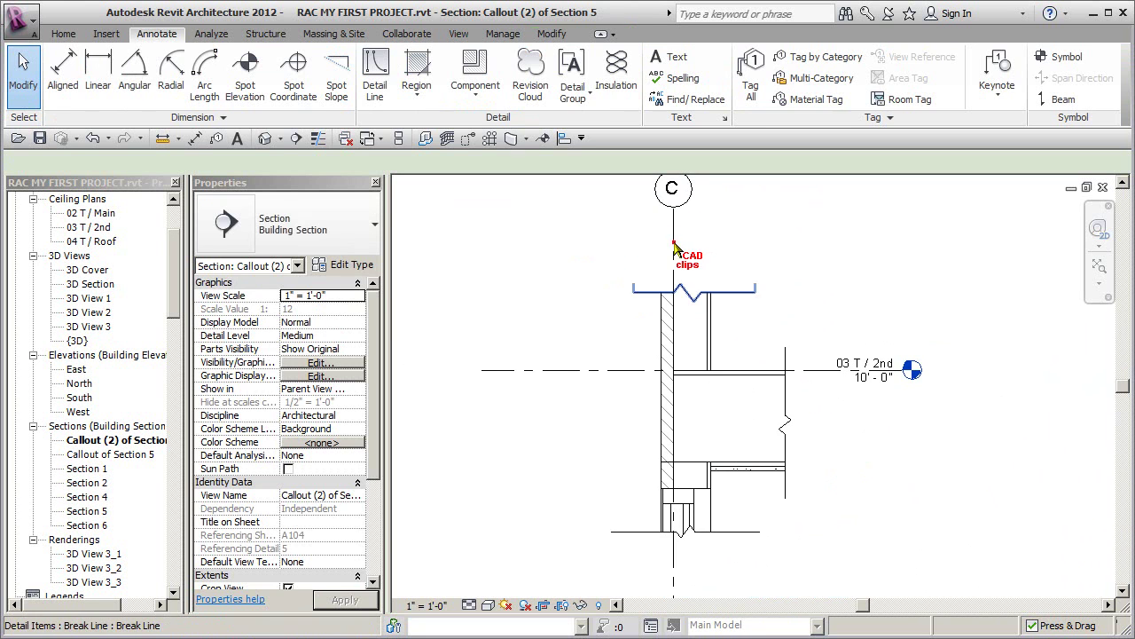
{"action": "left_click", "coordinate": [675, 249]}
{"action": "left_click", "coordinate": [674, 217]}
{"action": "left_click_drag", "start_coordinate": [673, 220], "coordinate": [674, 236]}
{"action": "left_click", "coordinate": [482, 371]}
{"action": "left_click_drag", "start_coordinate": [482, 373], "coordinate": [604, 376]}
Shorten the lower end of grid line C to just below the lower break line
{"action": "middle_click_drag", "start_coordinate": [823, 482], "coordinate": [865, 406]}
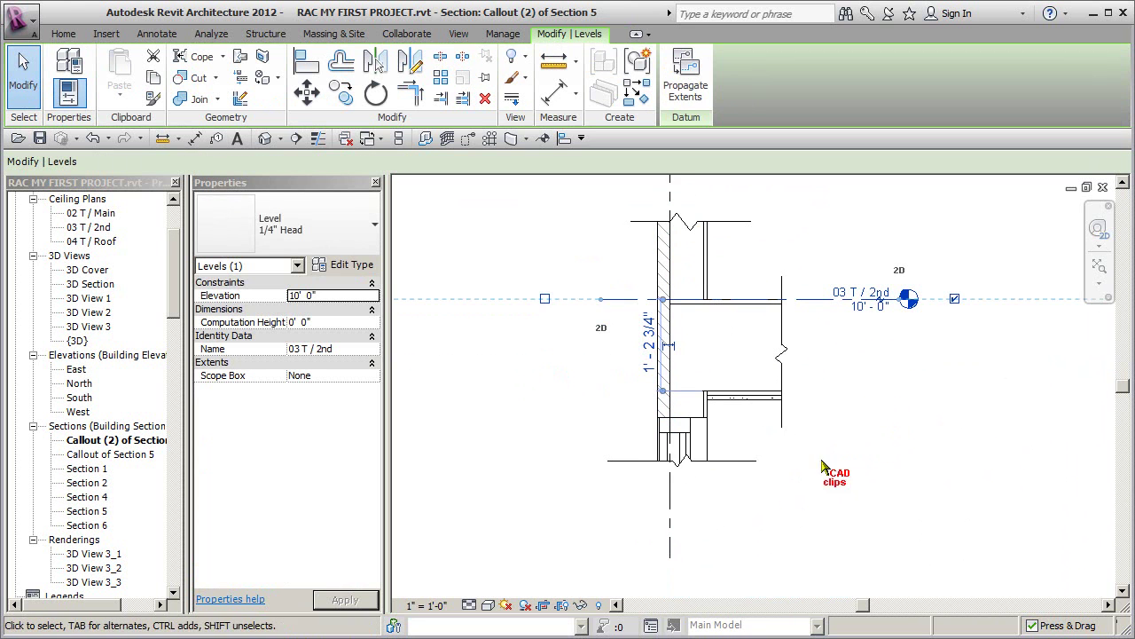
{"action": "left_click", "coordinate": [671, 513]}
{"action": "left_click", "coordinate": [669, 557]}
{"action": "left_click_drag", "start_coordinate": [669, 557], "coordinate": [673, 501]}
{"action": "left_click", "coordinate": [852, 498]}
Place a 2x6 Nominal Cut Lumber-Section component flat as the upper wall's bottom plate, resting on the floor at level 03 T / 2nd
{"action": "scroll", "coordinate": [856, 479], "scroll_direction": "up", "scroll_amount": 3}
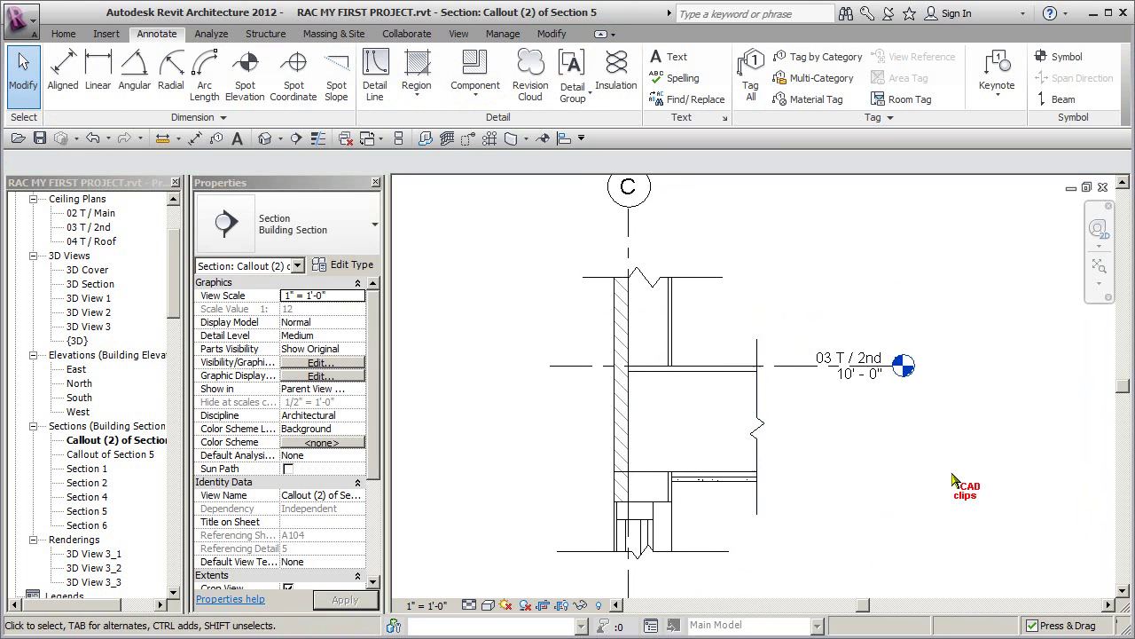
{"action": "middle_click_drag", "start_coordinate": [985, 479], "coordinate": [976, 493]}
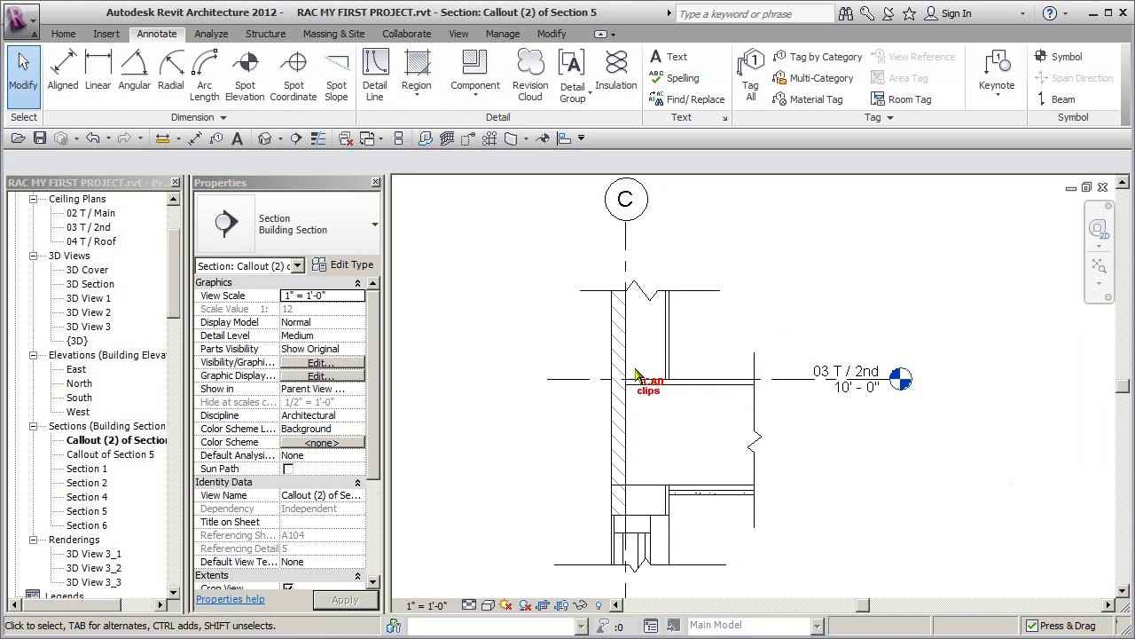
{"action": "scroll", "coordinate": [177, 383], "scroll_direction": "down", "scroll_amount": 3}
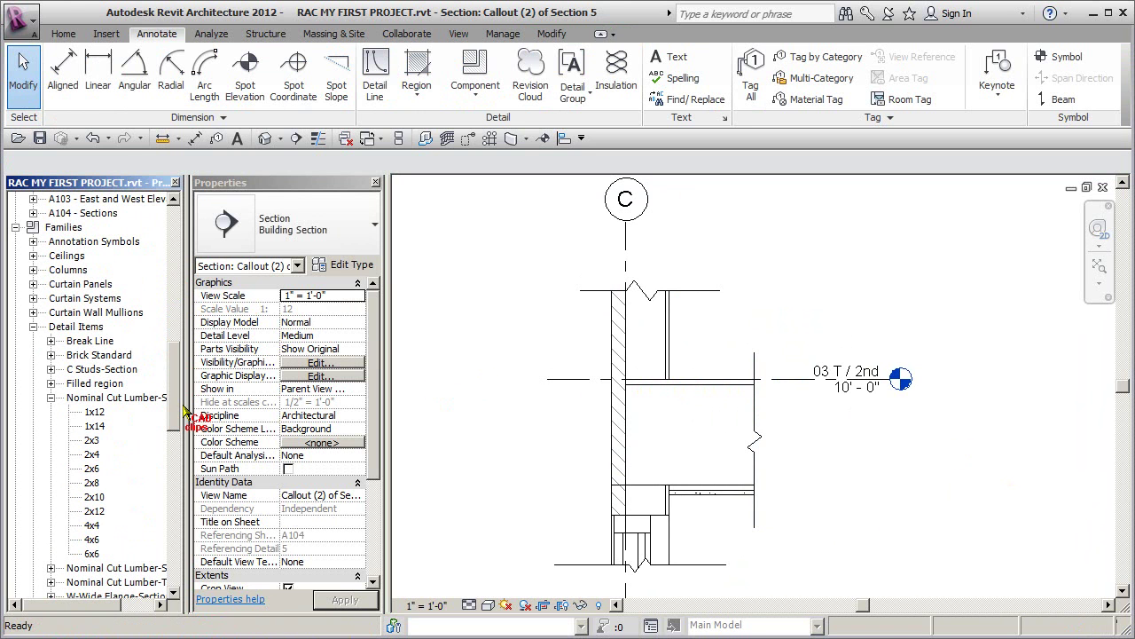
{"action": "left_click_drag", "start_coordinate": [92, 468], "coordinate": [612, 384]}
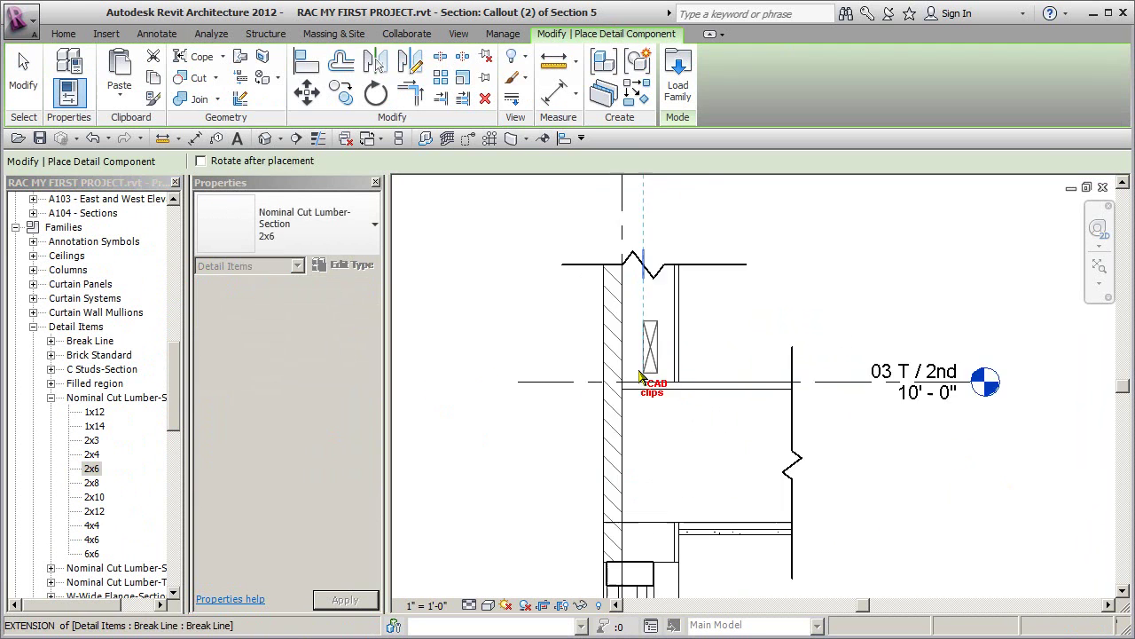
{"action": "scroll", "coordinate": [639, 381], "scroll_direction": "up", "scroll_amount": 2}
{"action": "left_click", "coordinate": [684, 388]}
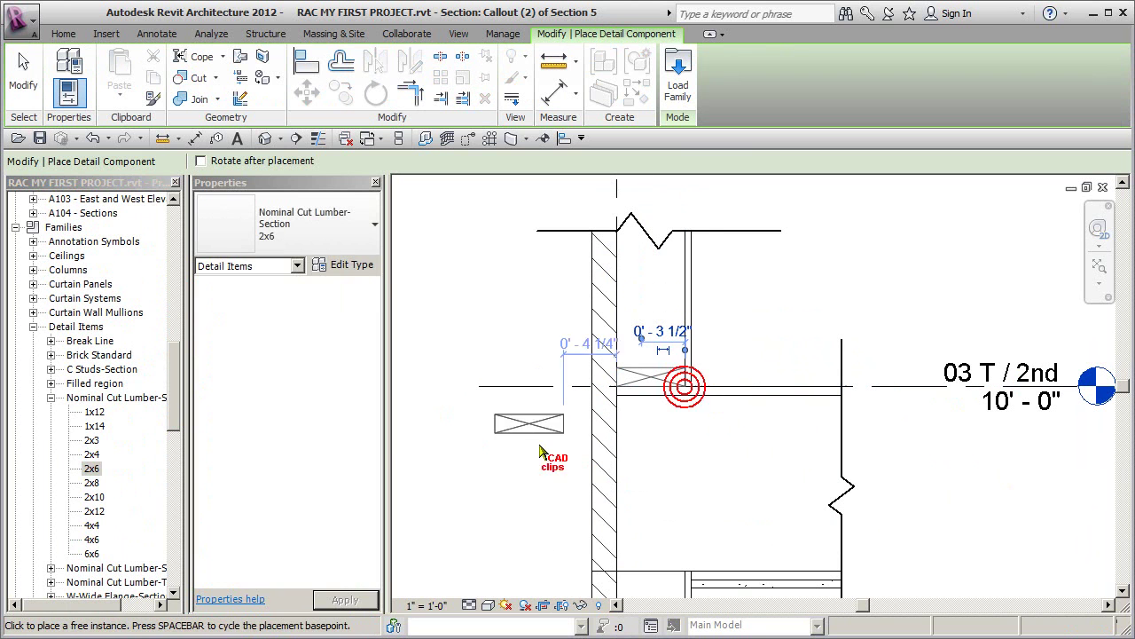
Place a 1x14 Nominal Cut Lumber-Section component upright as the rim board below the floor, against the outer hatched wall layer
{"action": "left_click_drag", "start_coordinate": [95, 426], "coordinate": [684, 481]}
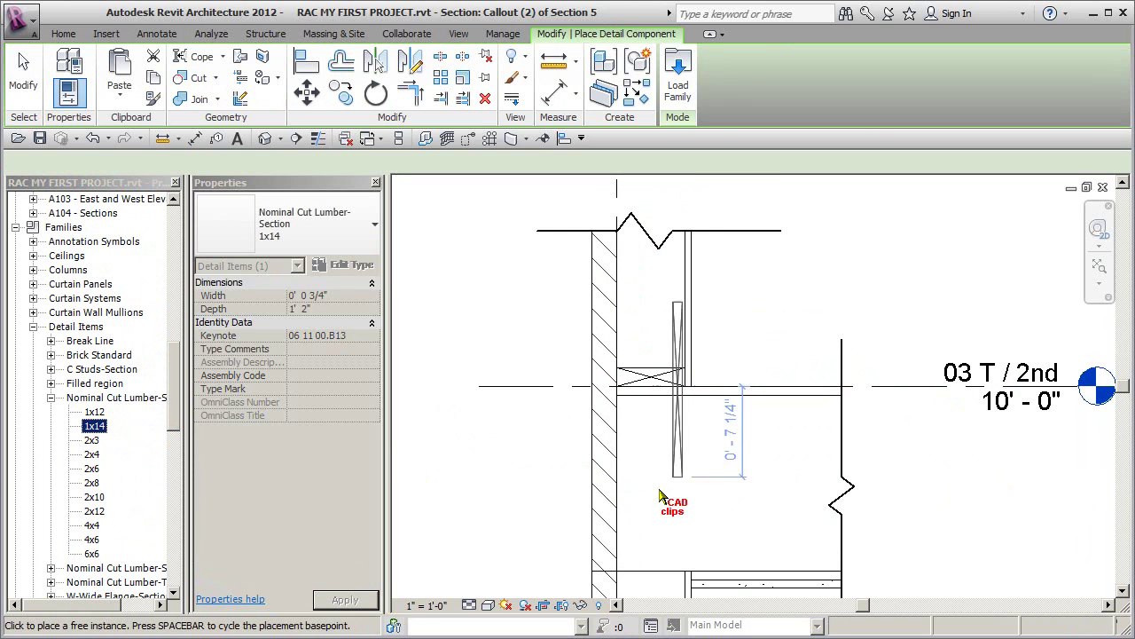
{"action": "left_click", "coordinate": [621, 572]}
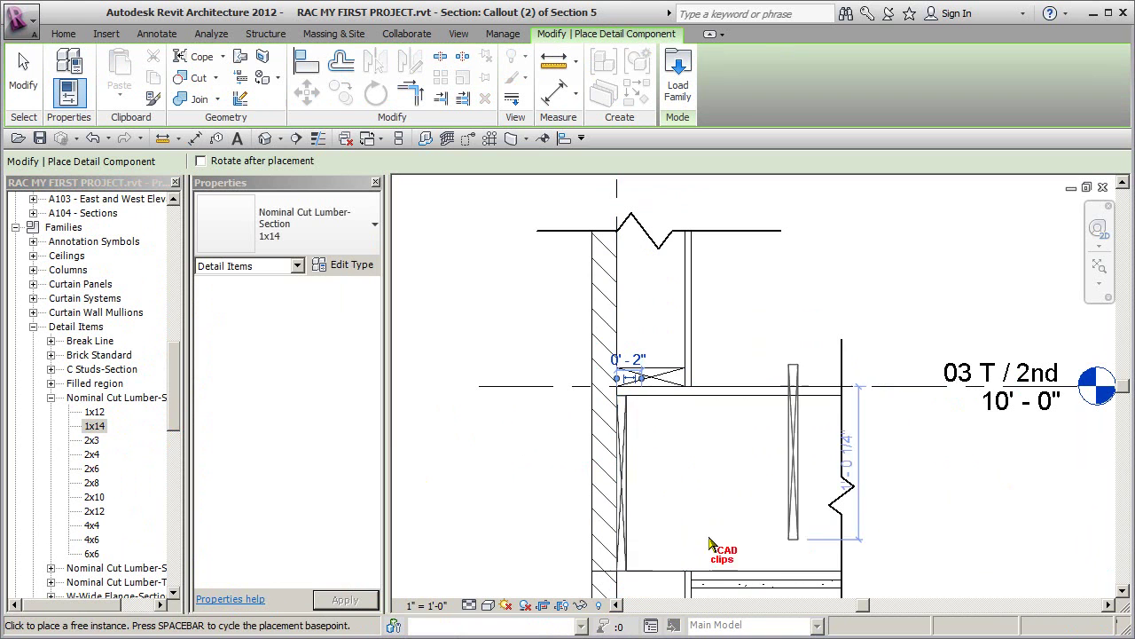
{"action": "scroll", "coordinate": [589, 510], "scroll_direction": "down", "scroll_amount": 2}
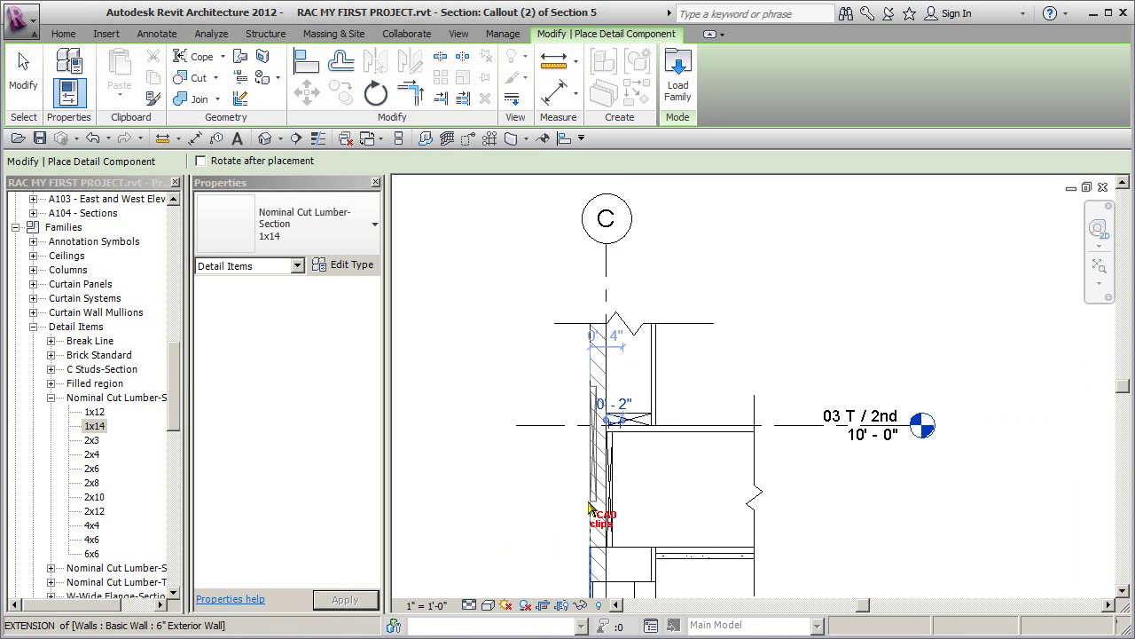
Place a 1 3/4x14 Wood I Joist-Section component below the floor, between the rim board and the vertical break line
{"action": "left_click", "coordinate": [51, 397]}
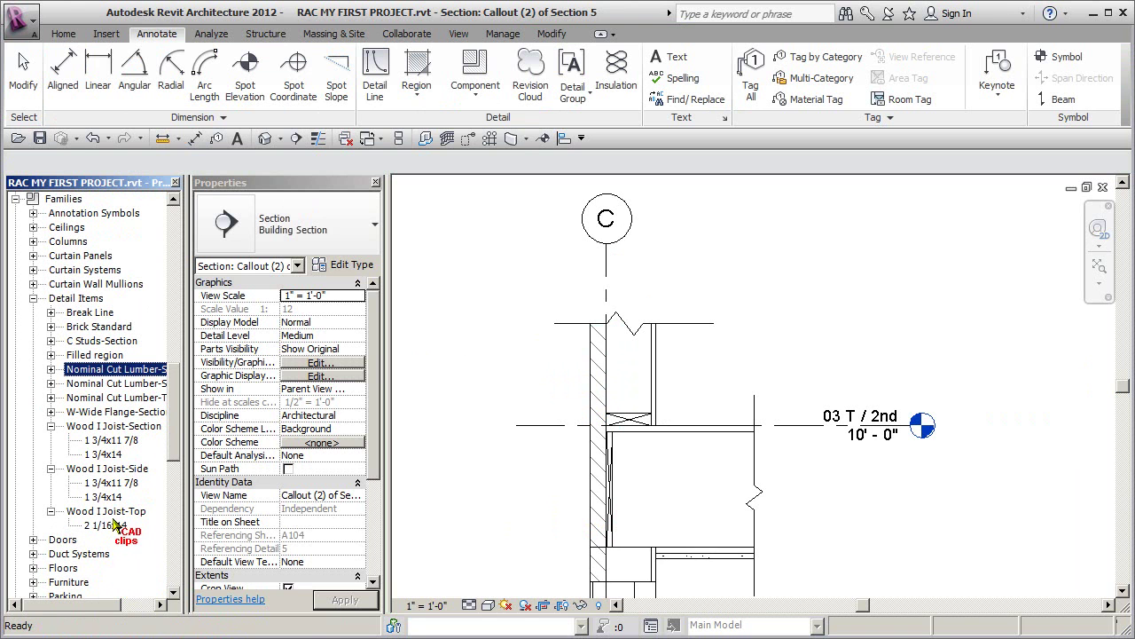
{"action": "left_click_drag", "start_coordinate": [104, 454], "coordinate": [683, 519]}
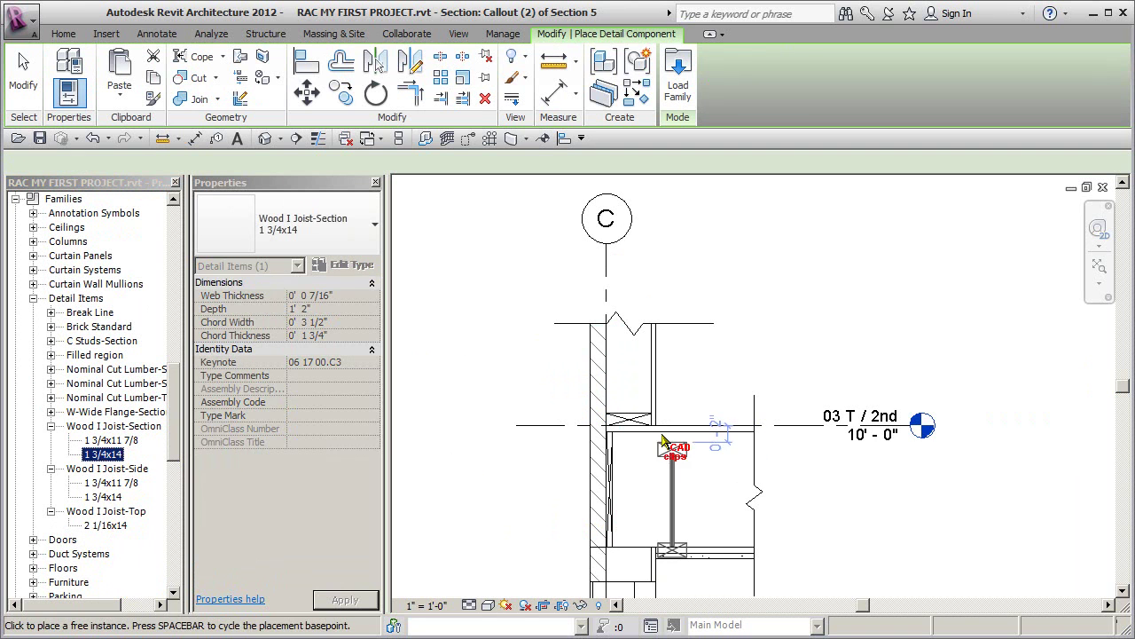
{"action": "left_click", "coordinate": [748, 465]}
{"action": "middle_click_drag", "start_coordinate": [843, 493], "coordinate": [831, 395]}
{"action": "key", "text": "Escape"}
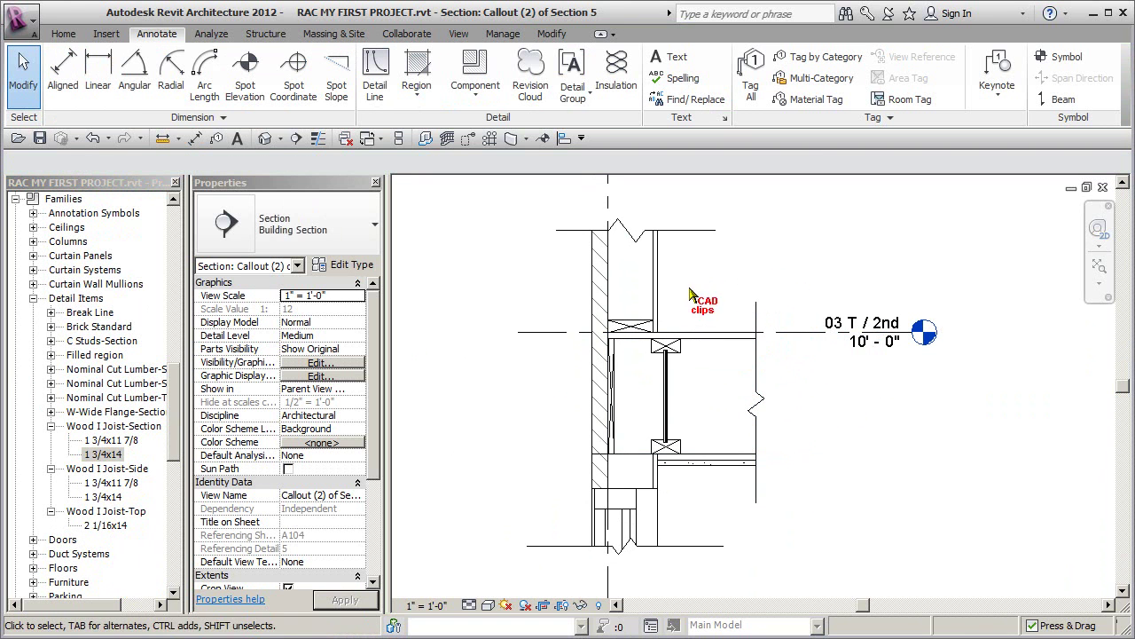
{"action": "left_click", "coordinate": [639, 392]}
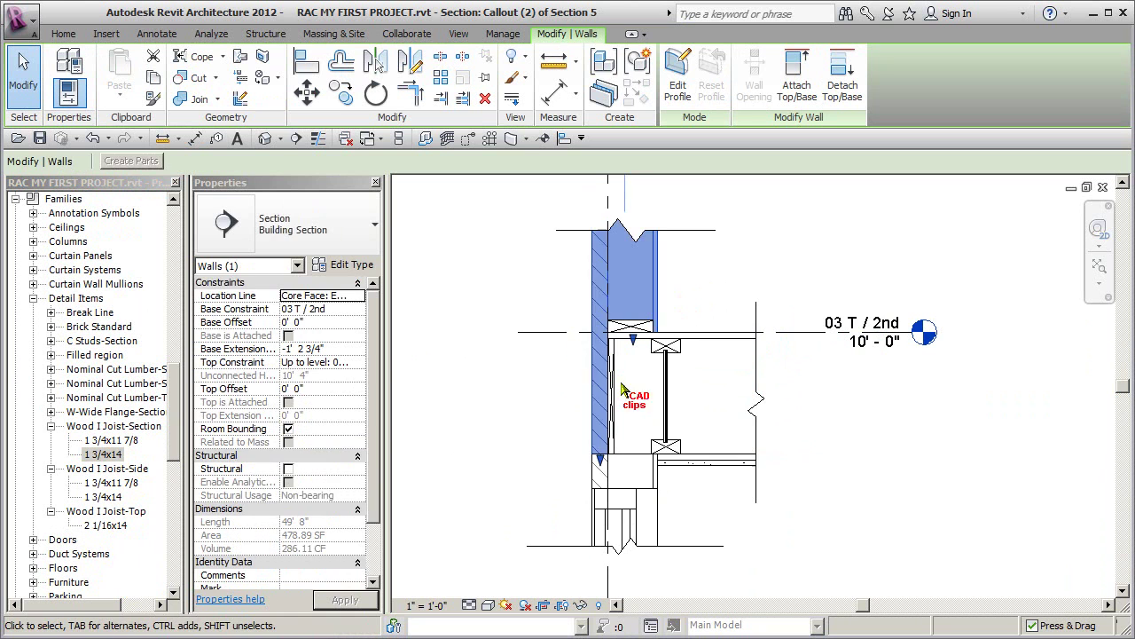
{"action": "left_click", "coordinate": [798, 505]}
{"action": "key", "text": "Escape"}
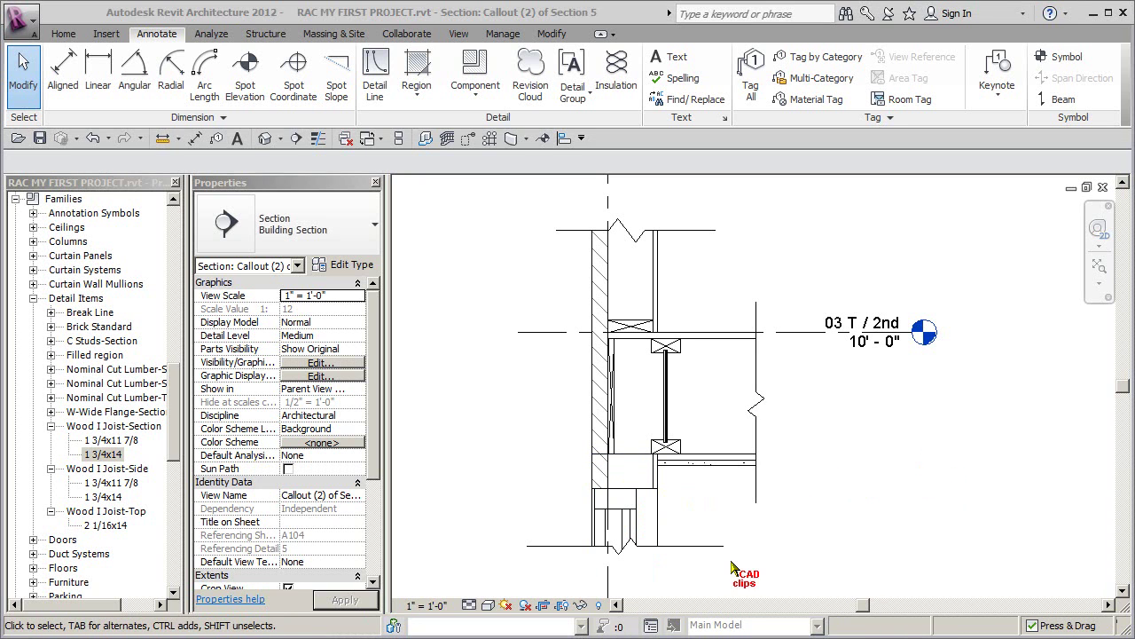
{"action": "left_click_drag", "start_coordinate": [178, 393], "coordinate": [179, 296]}
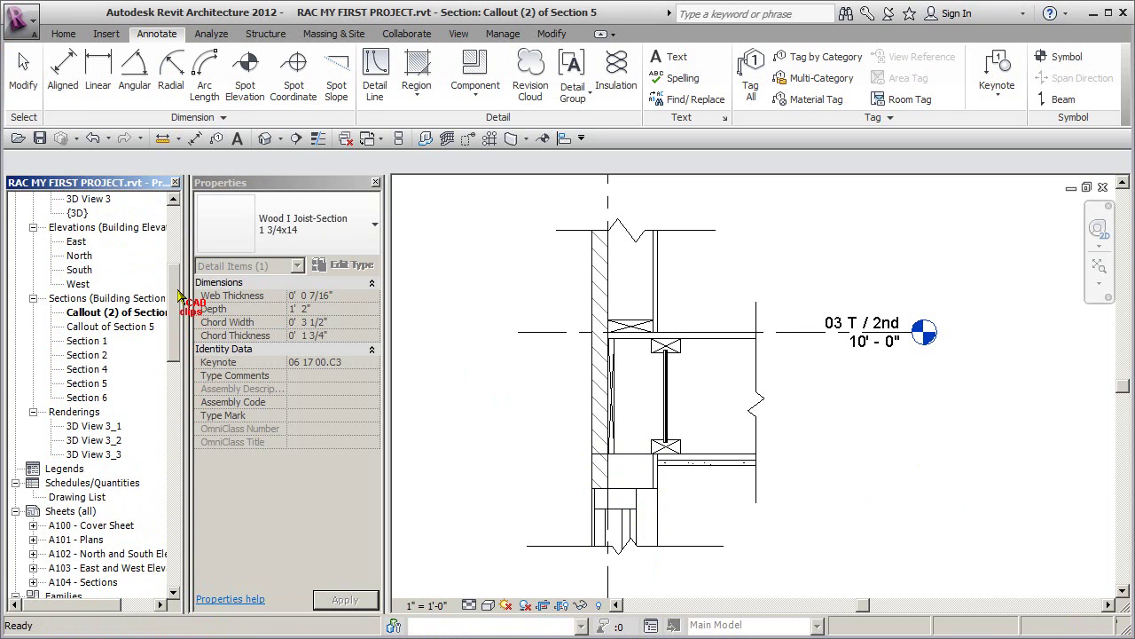
{"action": "right_click", "coordinate": [131, 317]}
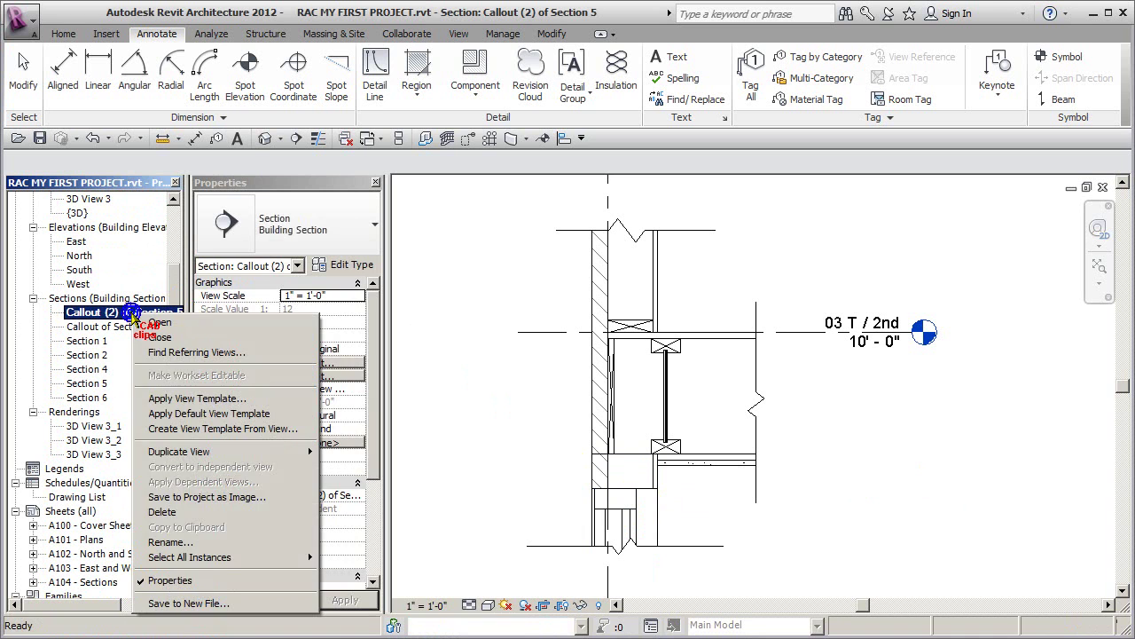
{"action": "left_click", "coordinate": [170, 542]}
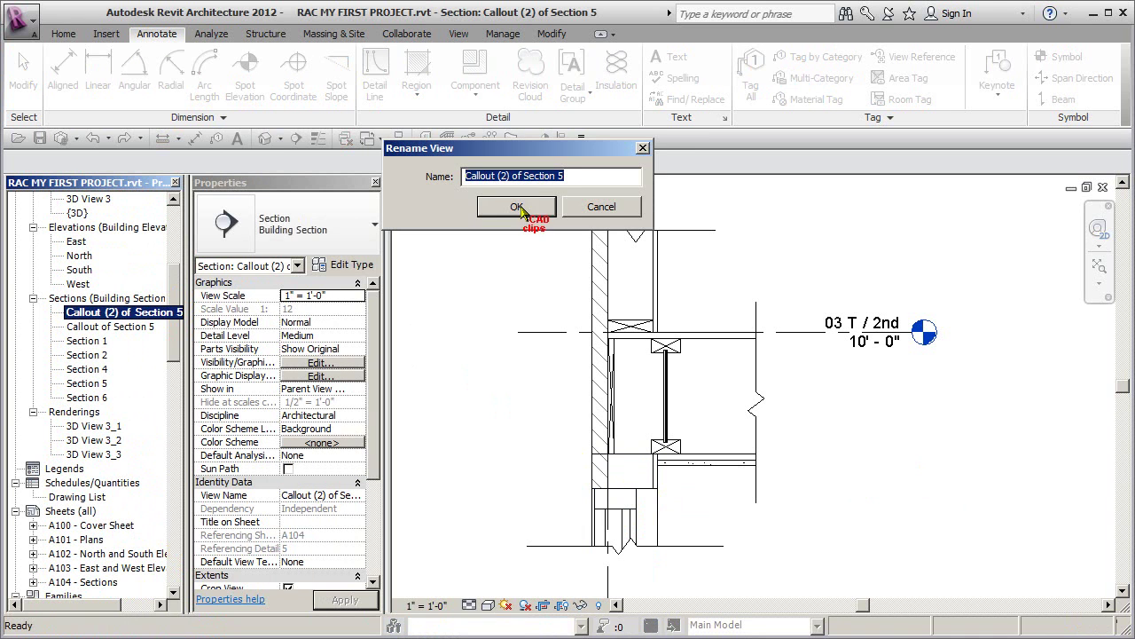
{"action": "left_click", "coordinate": [601, 206]}
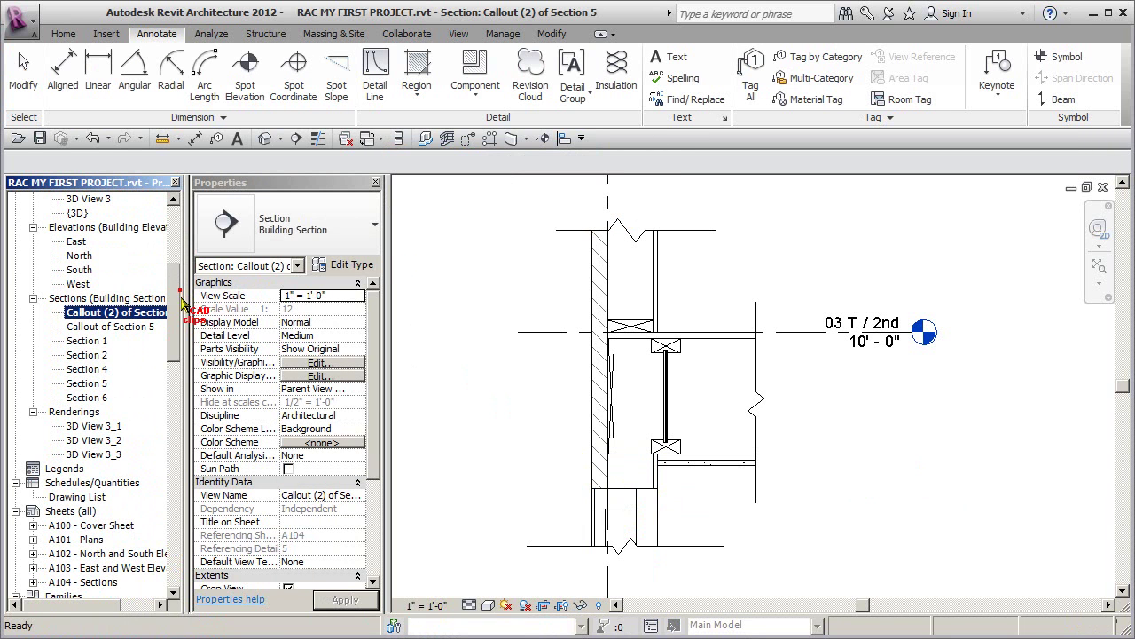
{"action": "left_click_drag", "start_coordinate": [180, 350], "coordinate": [173, 409]}
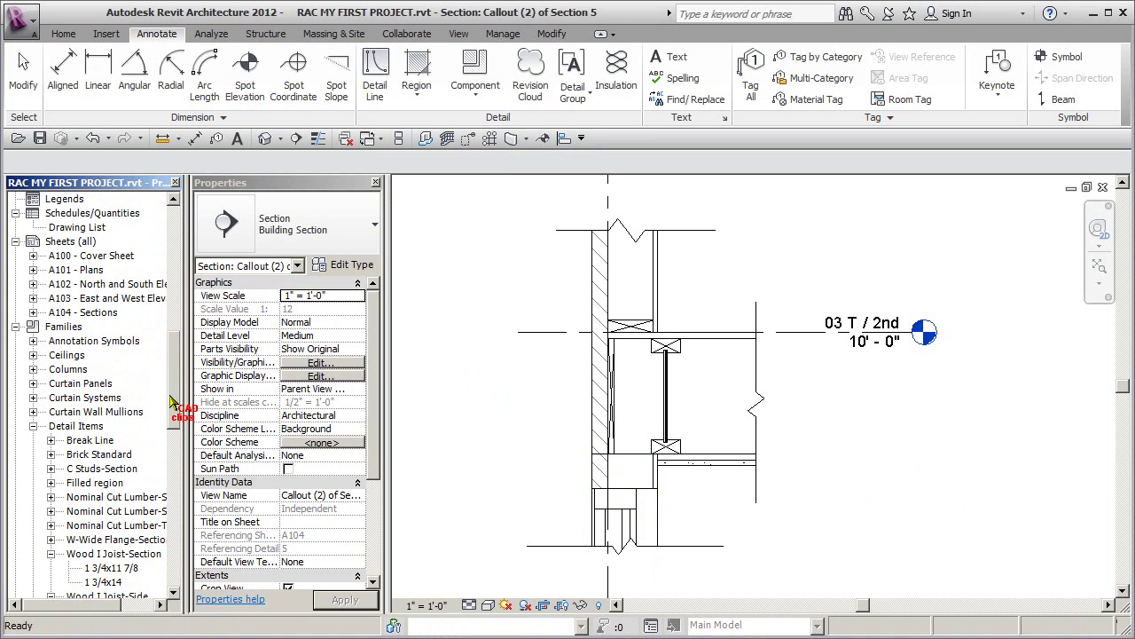
Open sheet A104 - Sections and place the Callout (2) of Section 5 view in the gap below the Section 5 viewport
{"action": "left_click", "coordinate": [89, 312]}
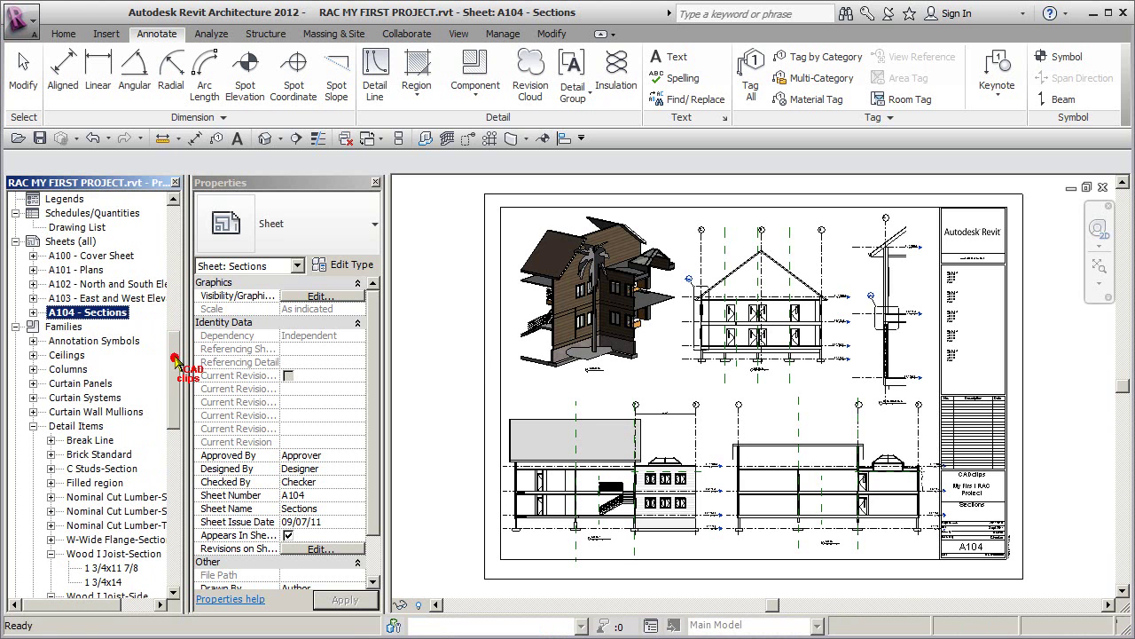
{"action": "scroll", "coordinate": [171, 358], "scroll_direction": "up", "scroll_amount": 5}
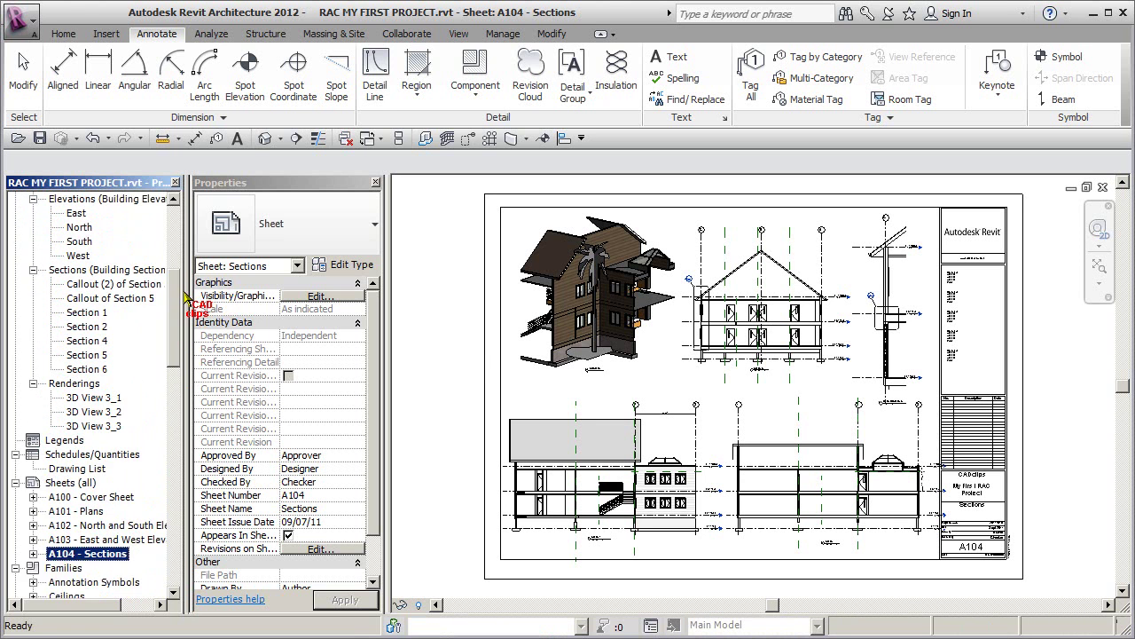
{"action": "scroll", "coordinate": [187, 312], "scroll_direction": "down", "scroll_amount": 1}
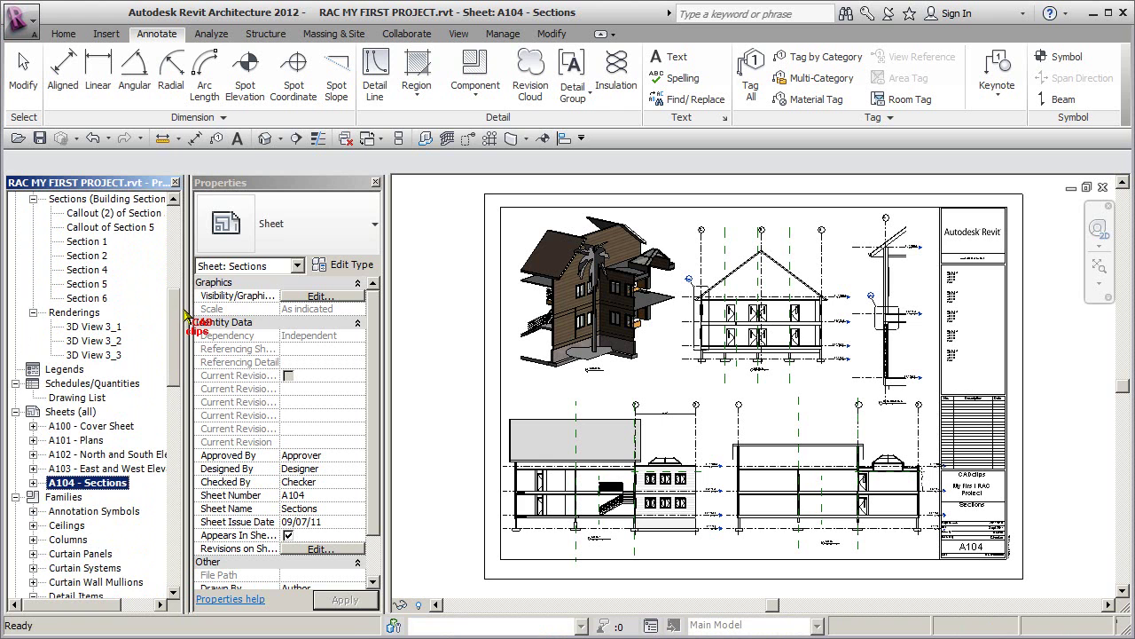
{"action": "scroll", "coordinate": [187, 320], "scroll_direction": "down", "scroll_amount": 3}
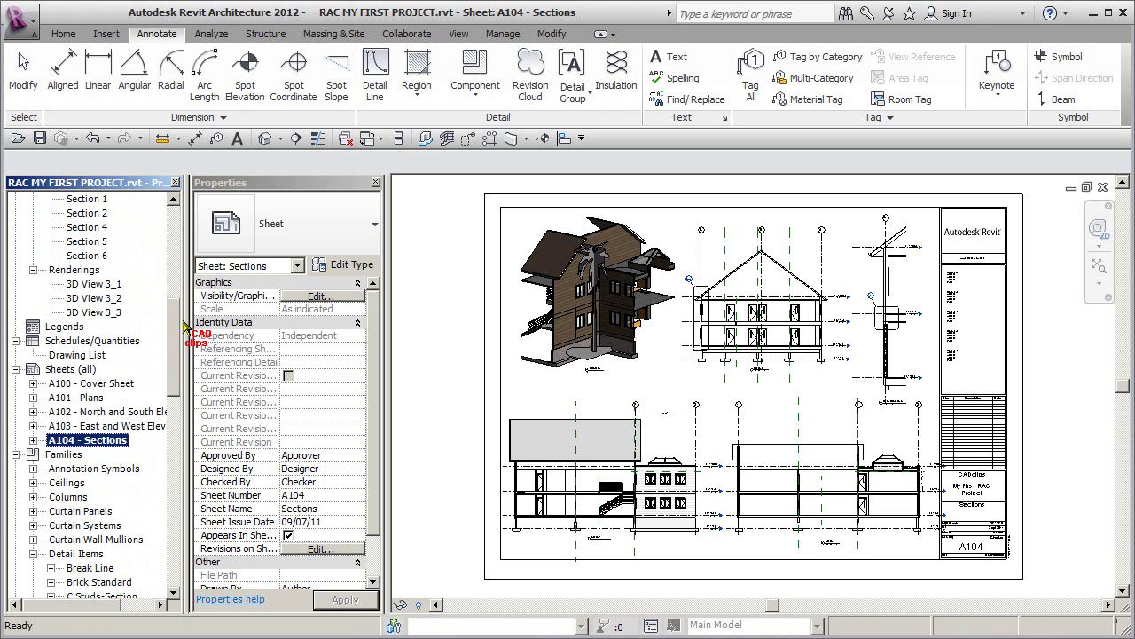
{"action": "scroll", "coordinate": [185, 325], "scroll_direction": "up", "scroll_amount": 5}
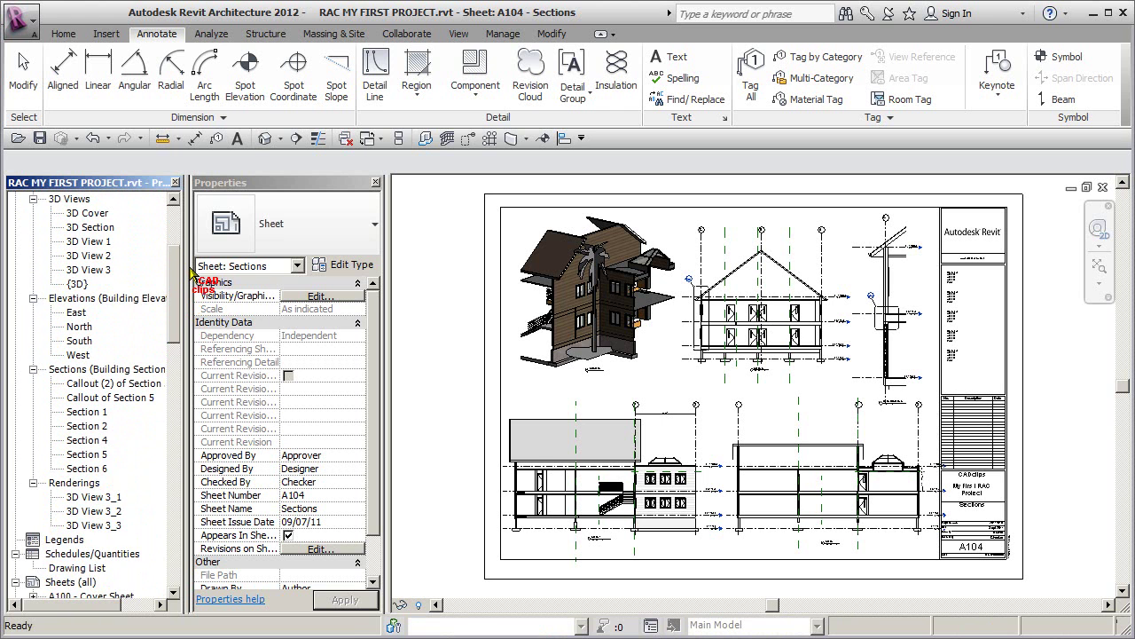
{"action": "left_click", "coordinate": [96, 383]}
{"action": "left_click_drag", "start_coordinate": [344, 387], "coordinate": [793, 393]}
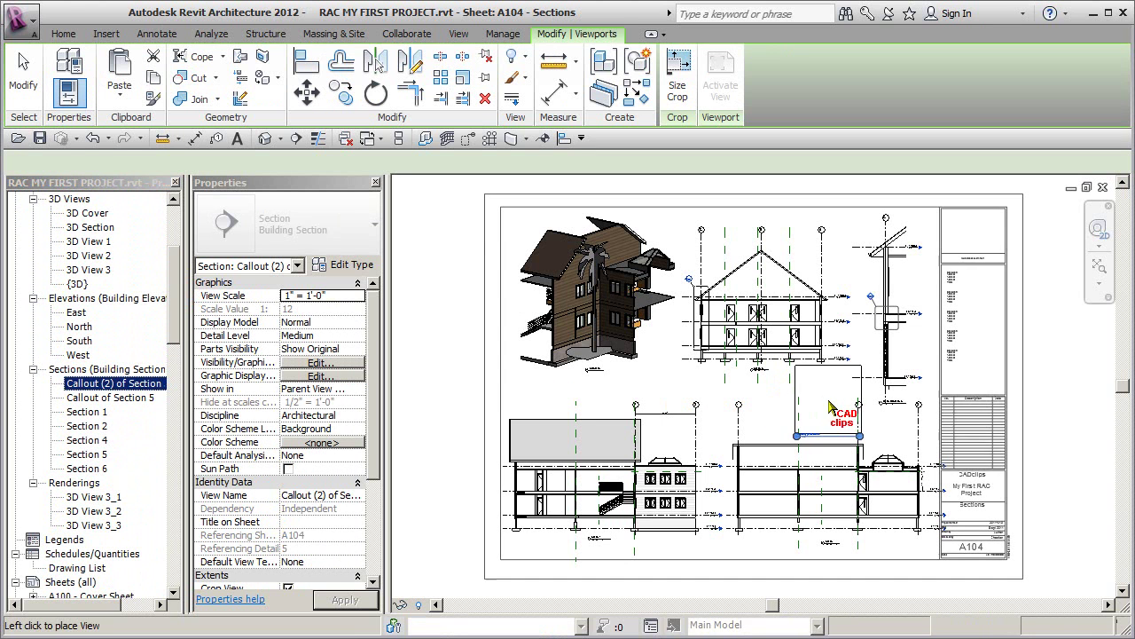
{"action": "left_click", "coordinate": [834, 412]}
{"action": "scroll", "coordinate": [878, 397], "scroll_direction": "up", "scroll_amount": 2}
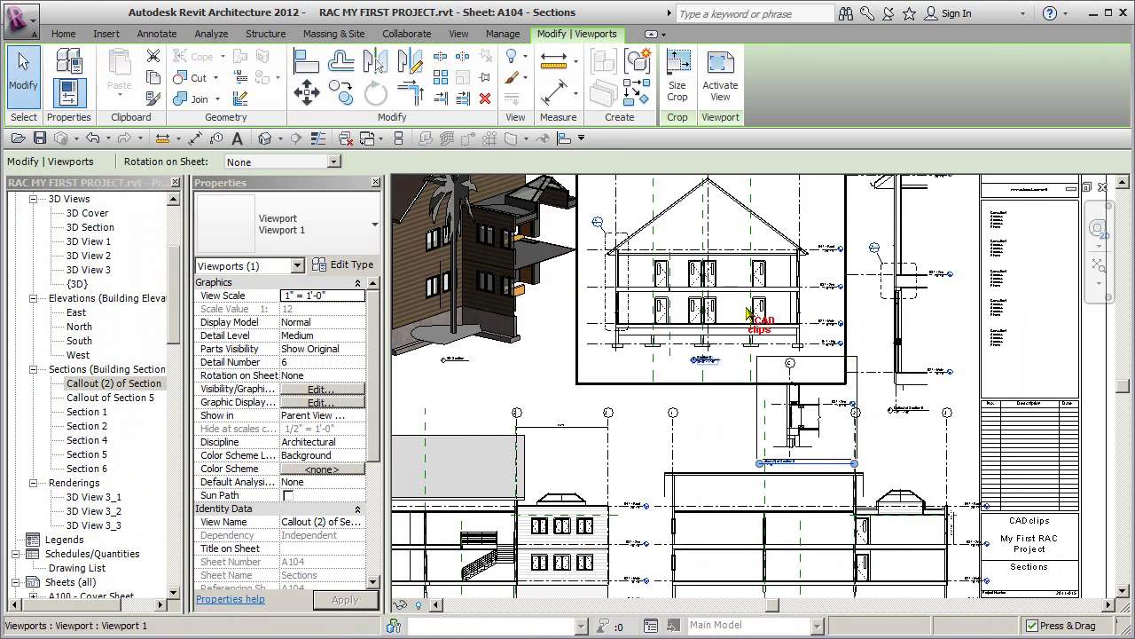
Nudge the Section 5 viewport and the new callout viewport slightly upward on the sheet
{"action": "left_click", "coordinate": [772, 323]}
{"action": "key", "text": "Up"}
{"action": "key", "text": "Up"}
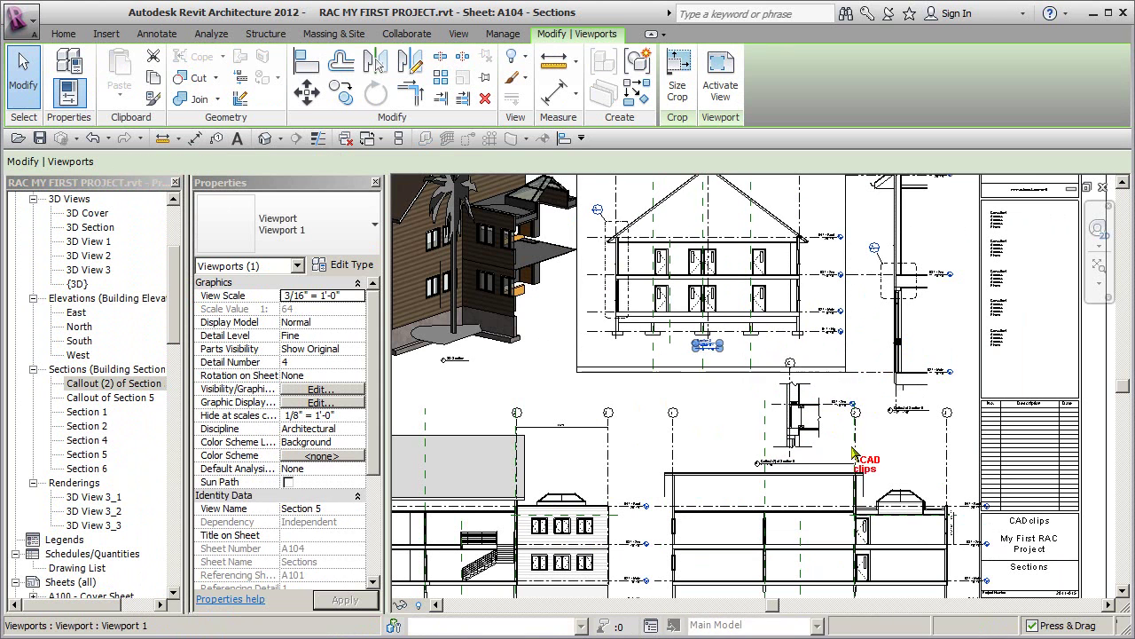
{"action": "left_click", "coordinate": [807, 426]}
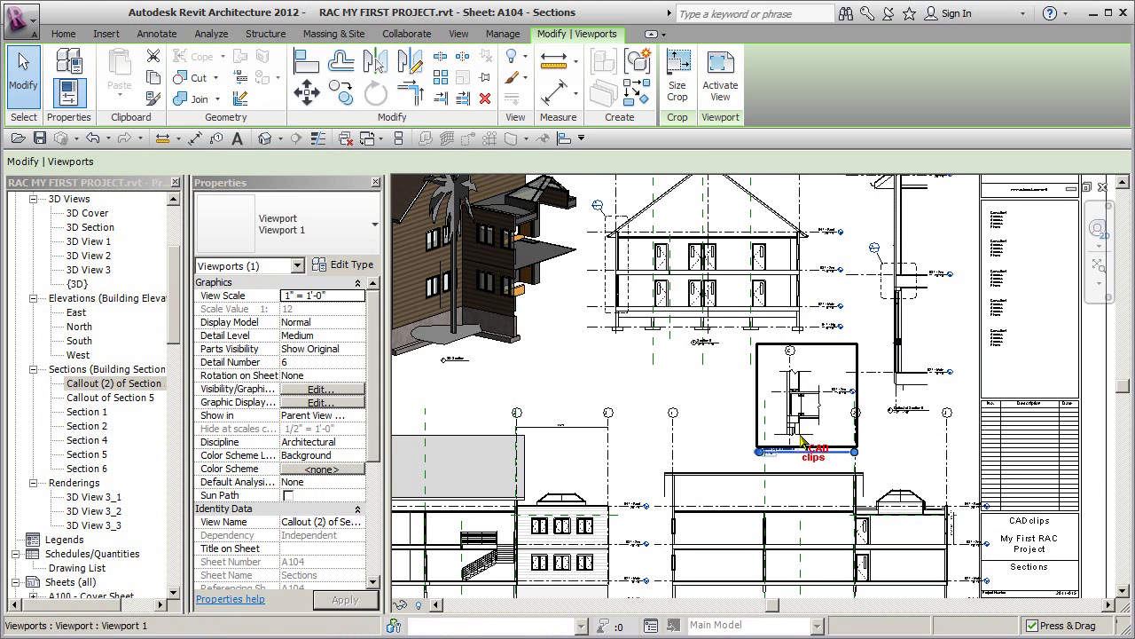
Shorten the callout viewport's title line to the detail's width and move the title up close beneath the detail
{"action": "scroll", "coordinate": [829, 462], "scroll_direction": "up", "scroll_amount": 3}
{"action": "left_click_drag", "start_coordinate": [919, 434], "coordinate": [821, 441]}
{"action": "left_click_drag", "start_coordinate": [745, 444], "coordinate": [857, 386]}
{"action": "left_click", "coordinate": [591, 482]}
{"action": "scroll", "coordinate": [621, 470], "scroll_direction": "up", "scroll_amount": 2}
{"action": "key", "text": "Escape"}
Examine the callout bubble's detail and sheet reference on the wall section, the placed detail's title, and the overall sheet layout
{"action": "scroll", "coordinate": [887, 390], "scroll_direction": "down", "scroll_amount": 2}
{"action": "scroll", "coordinate": [898, 395], "scroll_direction": "up", "scroll_amount": 4}
{"action": "middle_click_drag", "start_coordinate": [819, 520], "coordinate": [761, 302]}
{"action": "scroll", "coordinate": [761, 301], "scroll_direction": "up", "scroll_amount": 1}
{"action": "scroll", "coordinate": [761, 297], "scroll_direction": "down", "scroll_amount": 4}
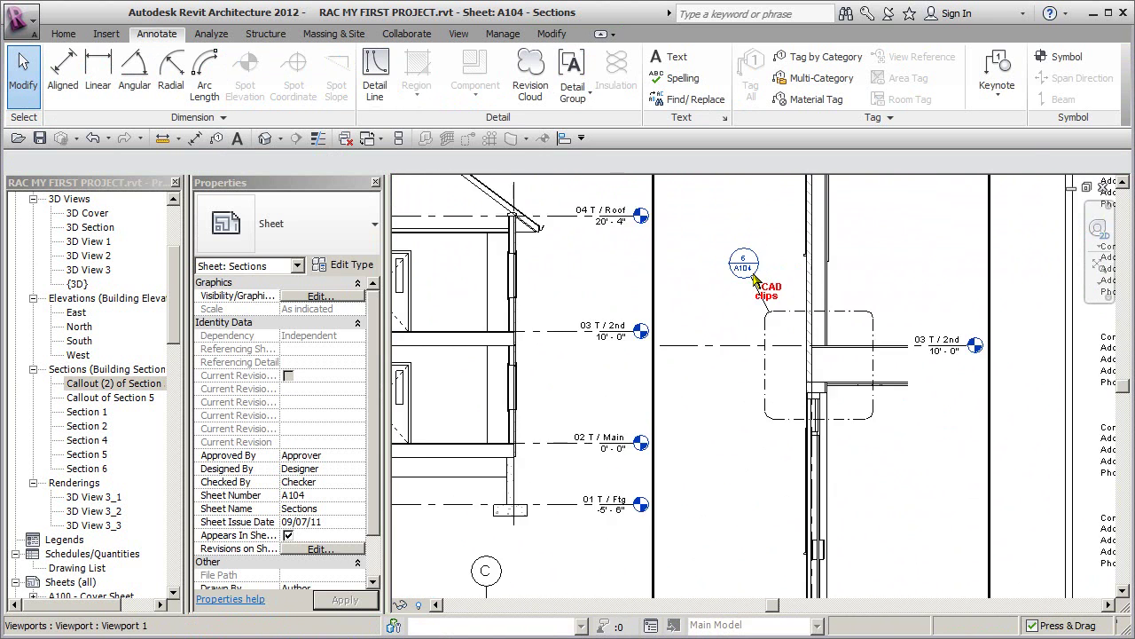
{"action": "scroll", "coordinate": [661, 504], "scroll_direction": "down", "scroll_amount": 1}
{"action": "scroll", "coordinate": [639, 490], "scroll_direction": "up", "scroll_amount": 4}
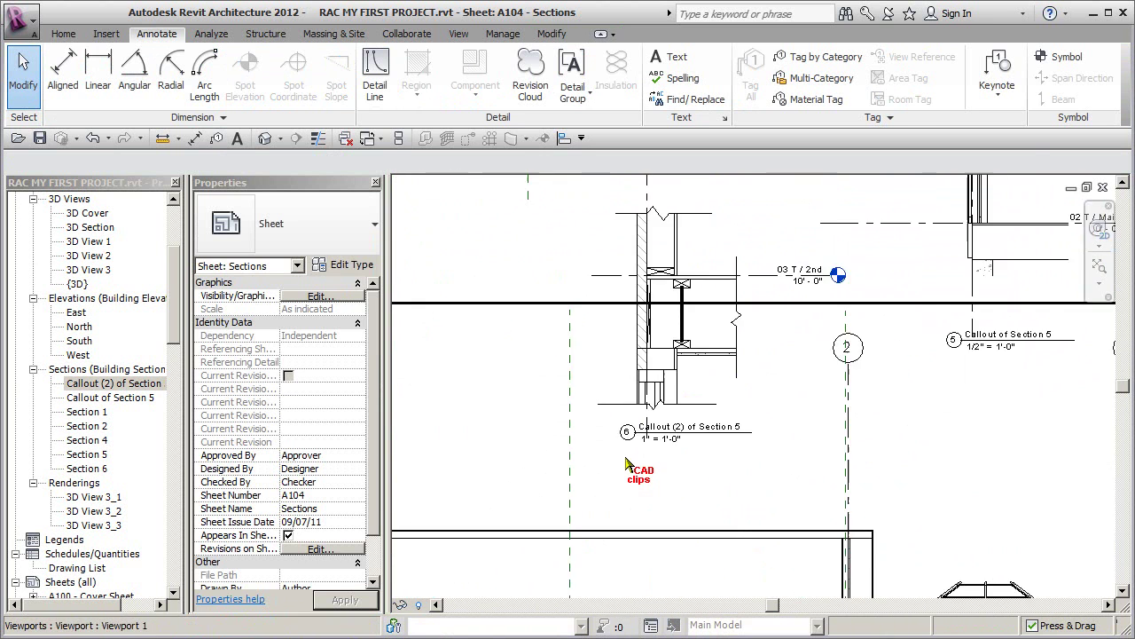
{"action": "scroll", "coordinate": [625, 463], "scroll_direction": "down", "scroll_amount": 3}
{"action": "scroll", "coordinate": [823, 497], "scroll_direction": "up", "scroll_amount": 2}
{"action": "scroll", "coordinate": [962, 391], "scroll_direction": "down", "scroll_amount": 3}
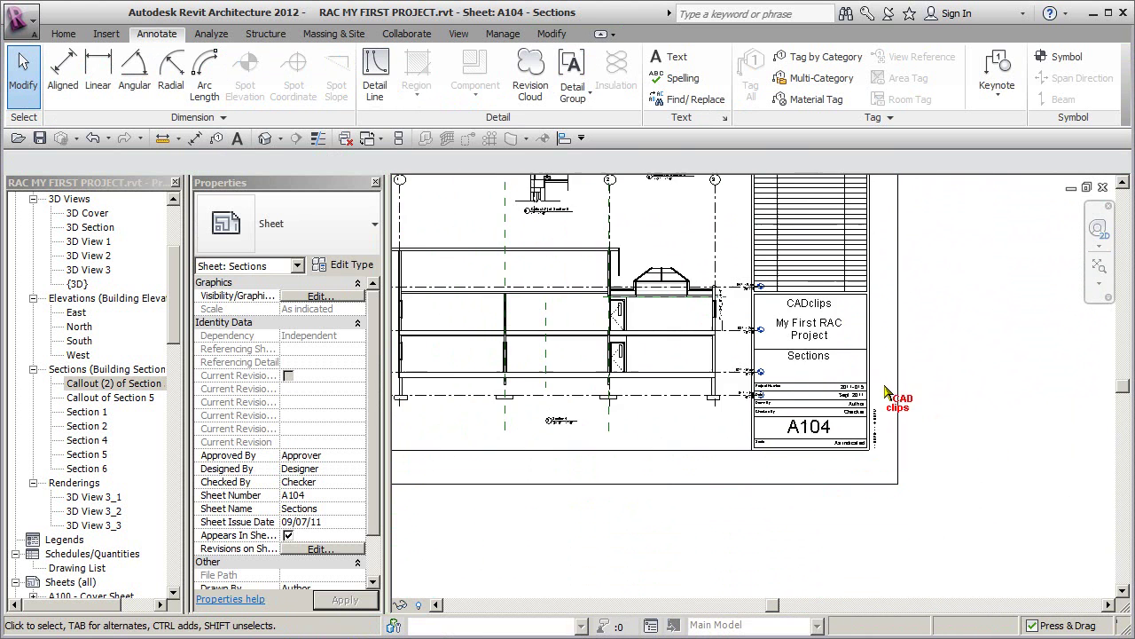
{"action": "scroll", "coordinate": [858, 468], "scroll_direction": "down", "scroll_amount": 4}
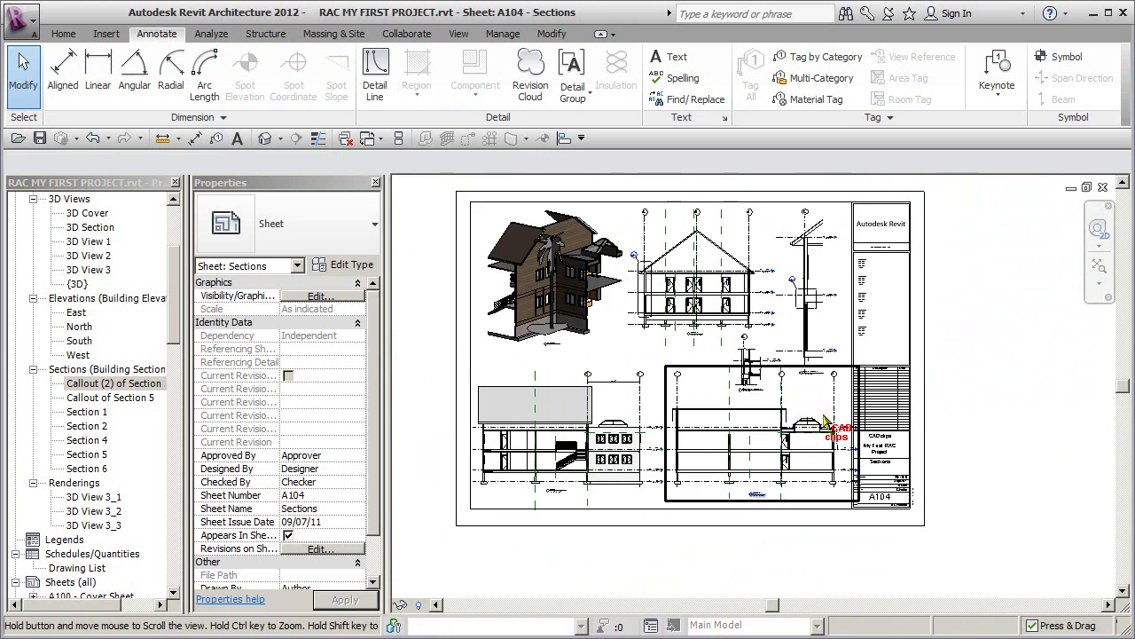
{"action": "middle_click_drag", "start_coordinate": [888, 399], "coordinate": [884, 400]}
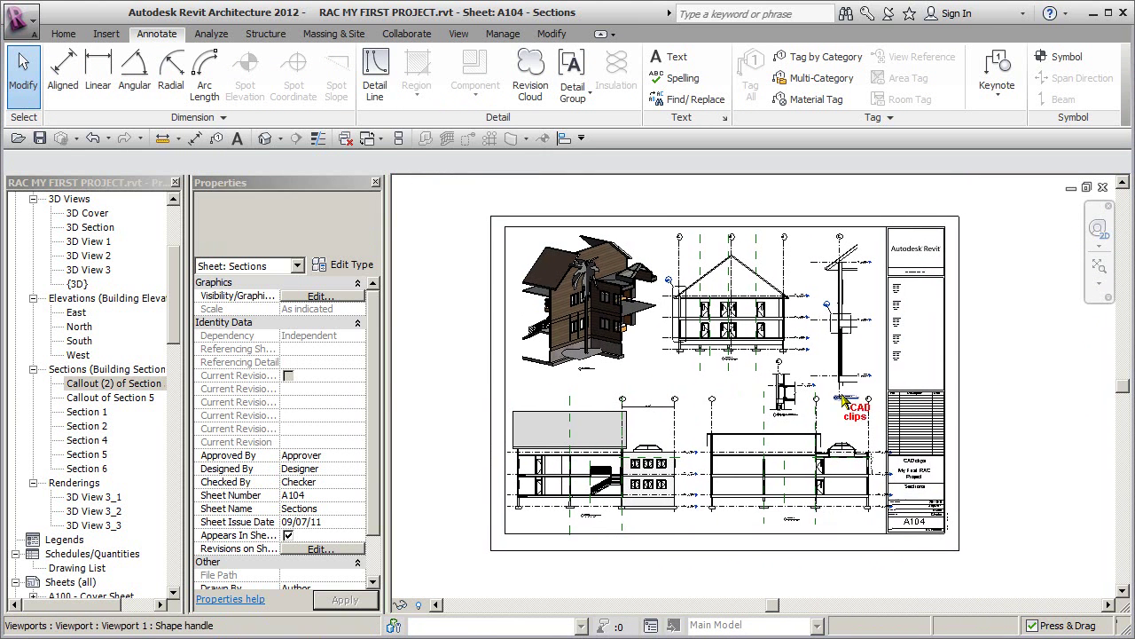